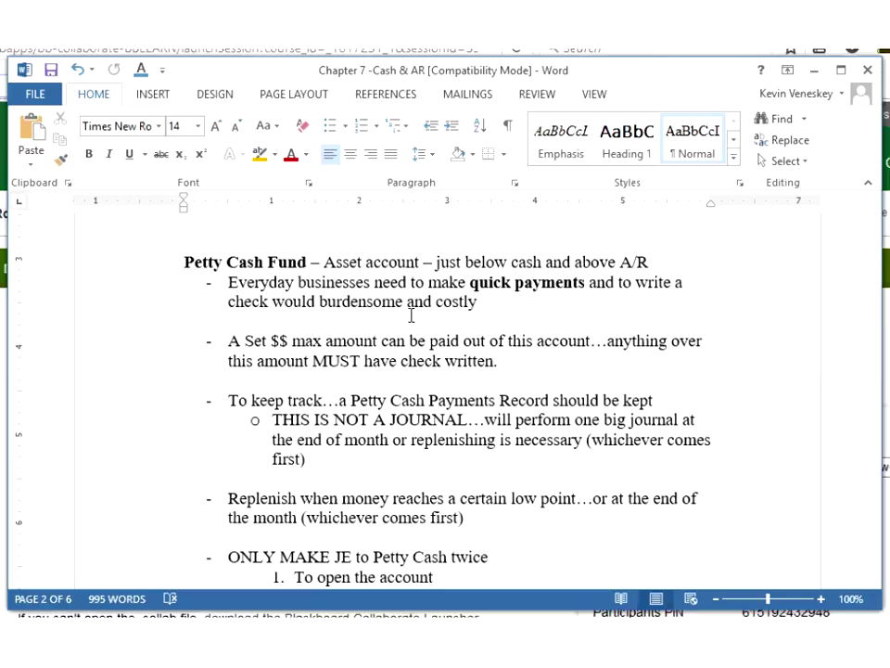
- Insert a blank line between the Petty Cash Fund heading and its first bullet
click(660, 261)
key(Return)
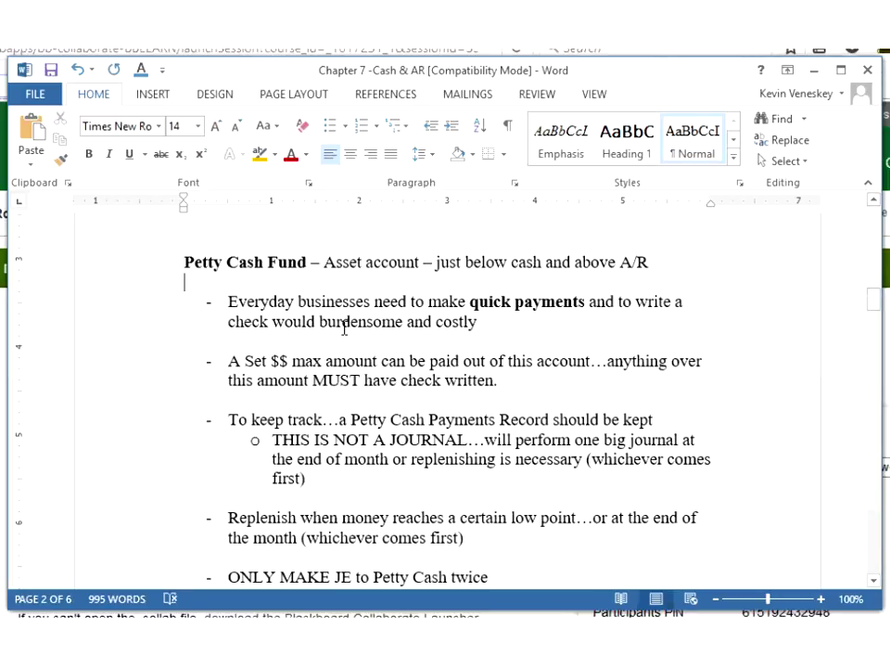
click(488, 325)
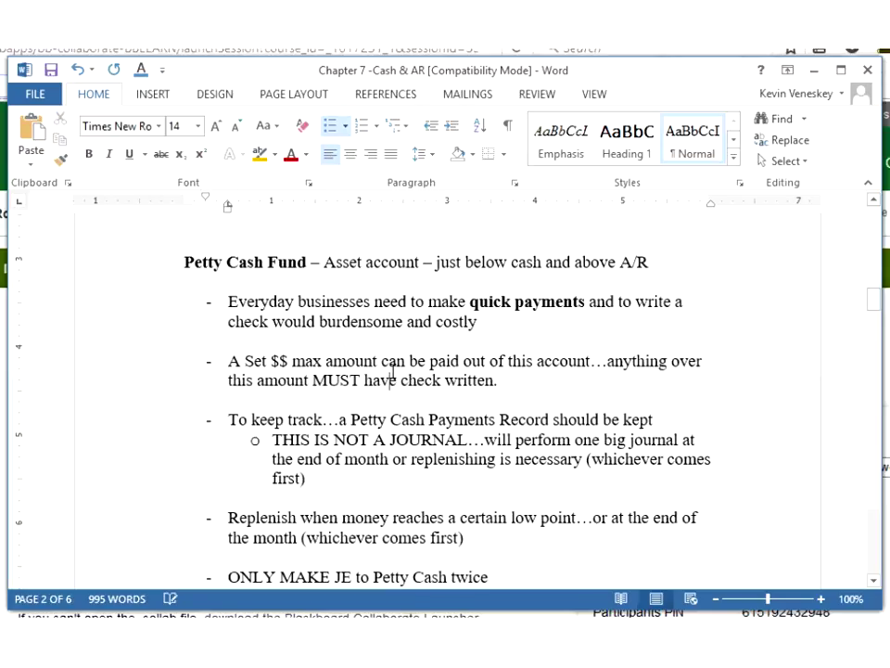
- Read through the Petty Cash Fund bullets down to the rule about replenishing the fund
key(Down)
key(Down)
key(Down)
key(Down)
key(Down)
key(Down)
key(Down)
key(Down)
key(Down)
key(Down)
key(Down)
key(Down)
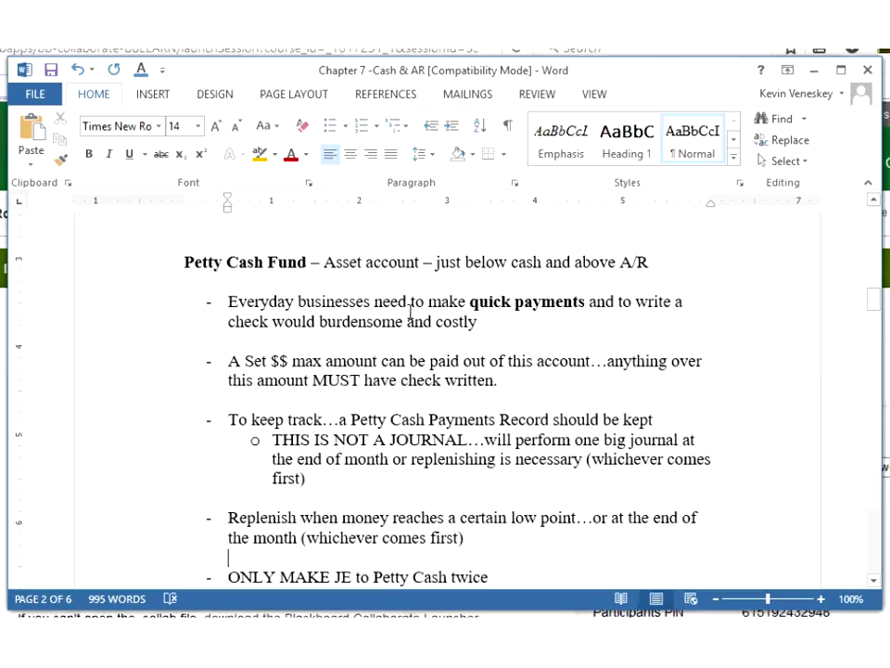
key(Down)
key(Down)
key(Down)
key(Down)
key(Down)
key(Down)
key(Down)
key(Down)
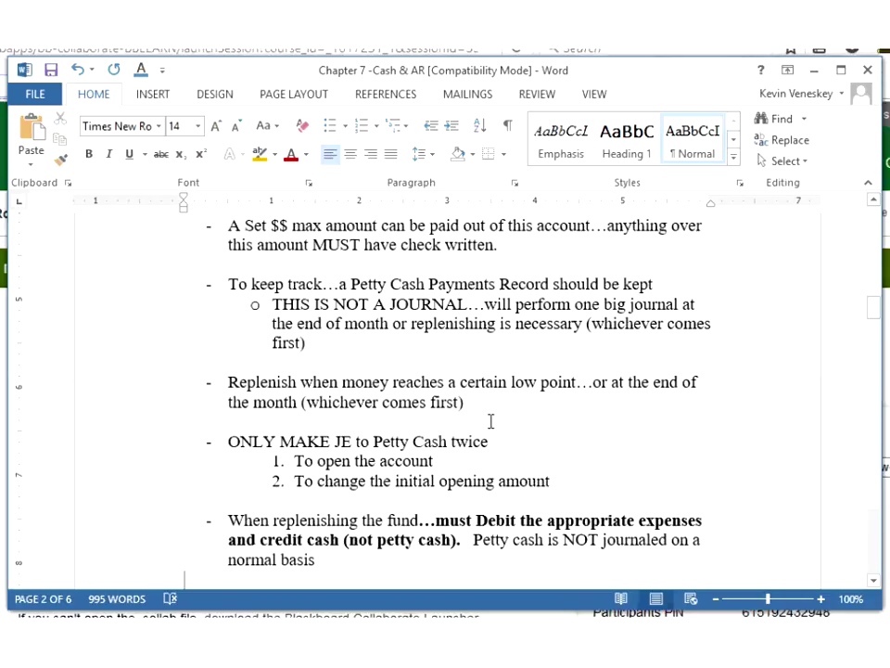
- Examine the rules on when to journalize Petty Cash and how to replenish it, highlighting the words "credit cash"
right_click(552, 475)
click(385, 450)
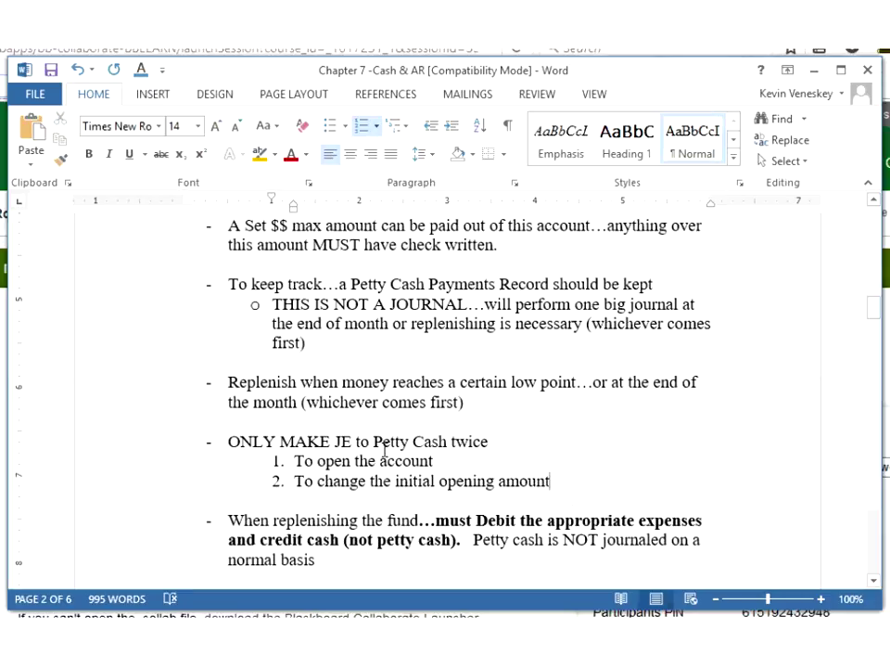
click(440, 461)
click(526, 487)
click(484, 448)
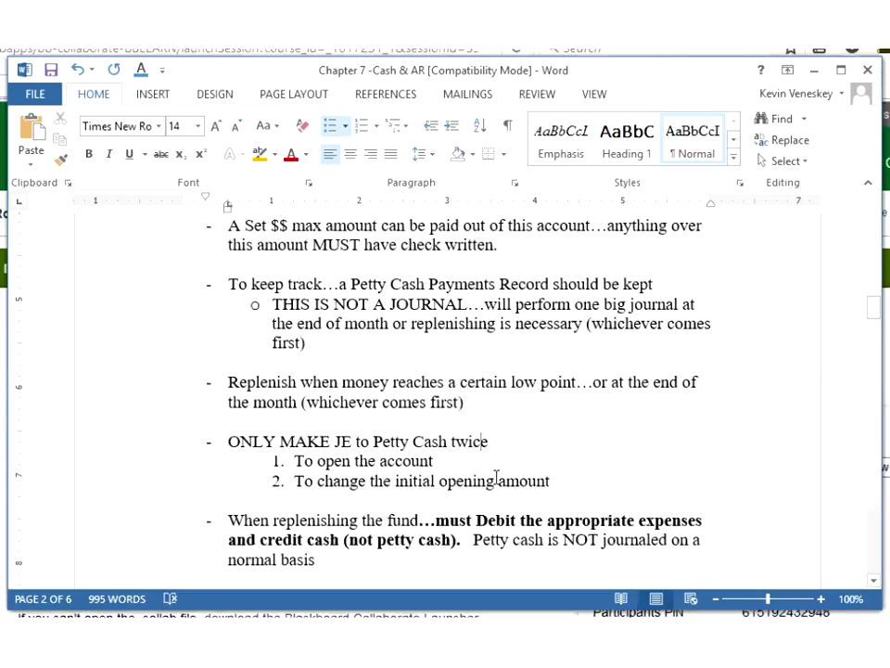
click(496, 480)
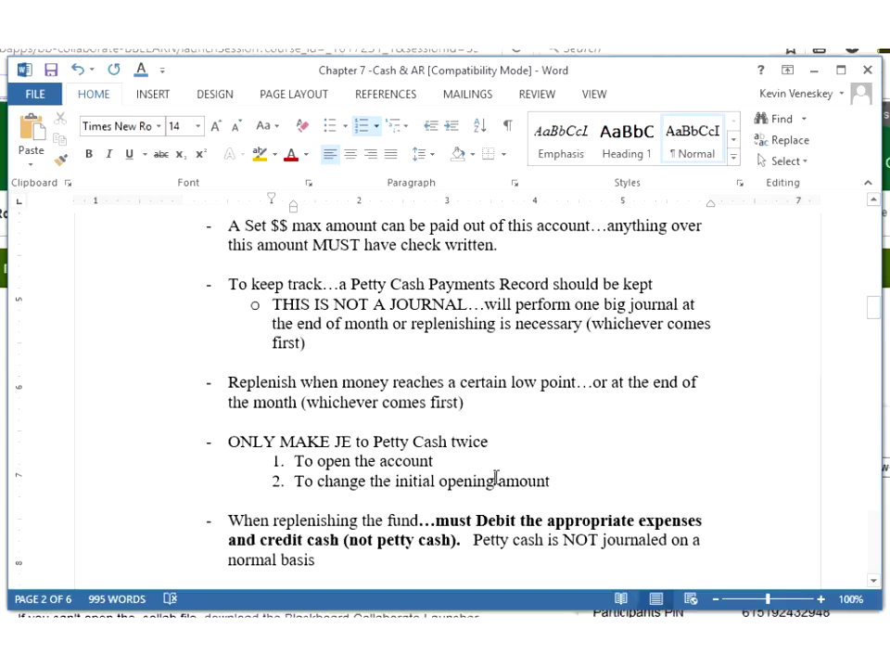
click(501, 533)
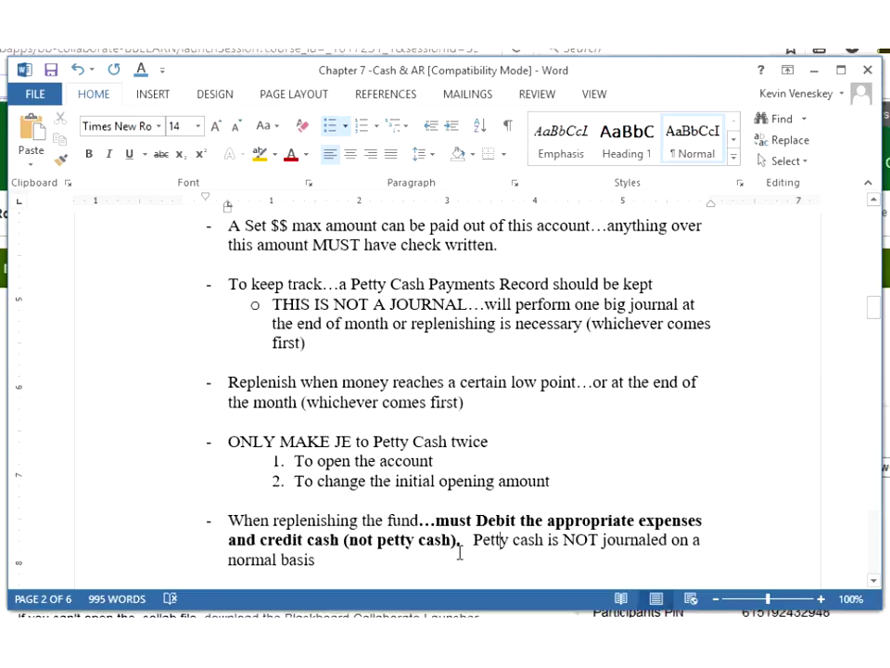
click(541, 527)
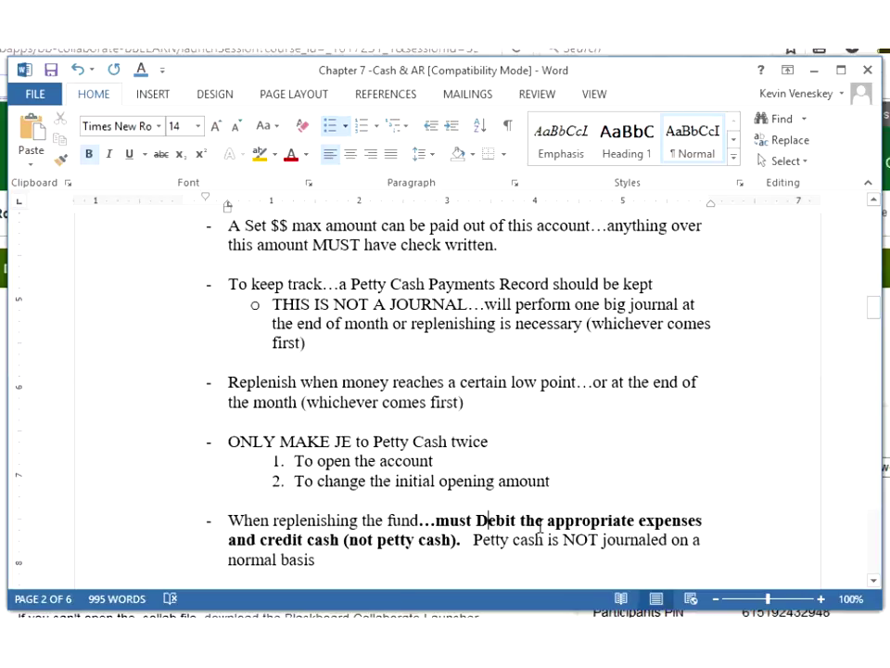
click(292, 538)
drag(340, 539, 266, 543)
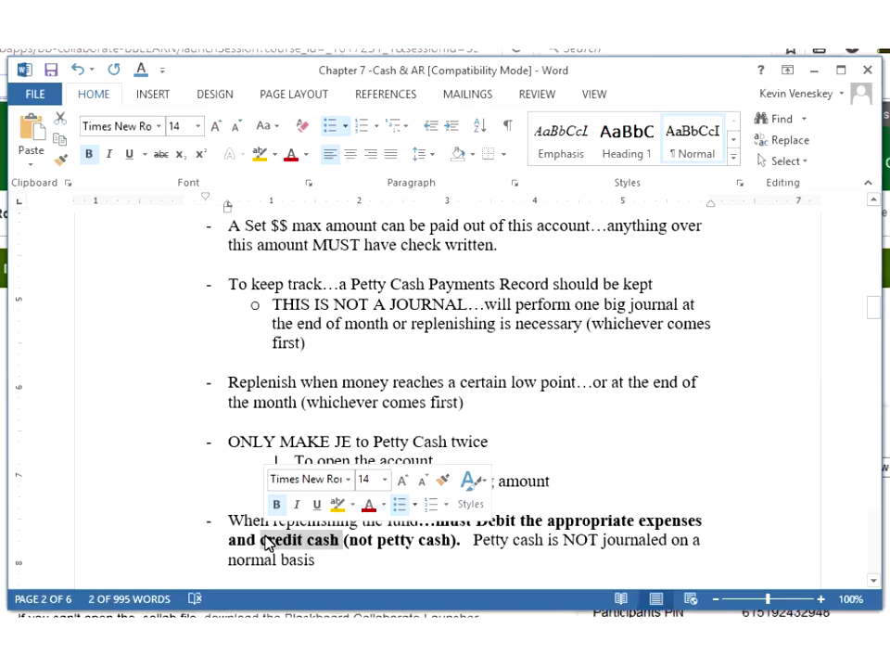
- Move the "Ex." heading and its petty cash example to the start of a new page
click(388, 570)
key(Down)
key(Down)
key(Down)
key(Down)
key(Down)
key(Down)
key(Down)
key(Down)
key(Down)
key(Down)
key(Down)
key(Down)
key(Down)
key(Down)
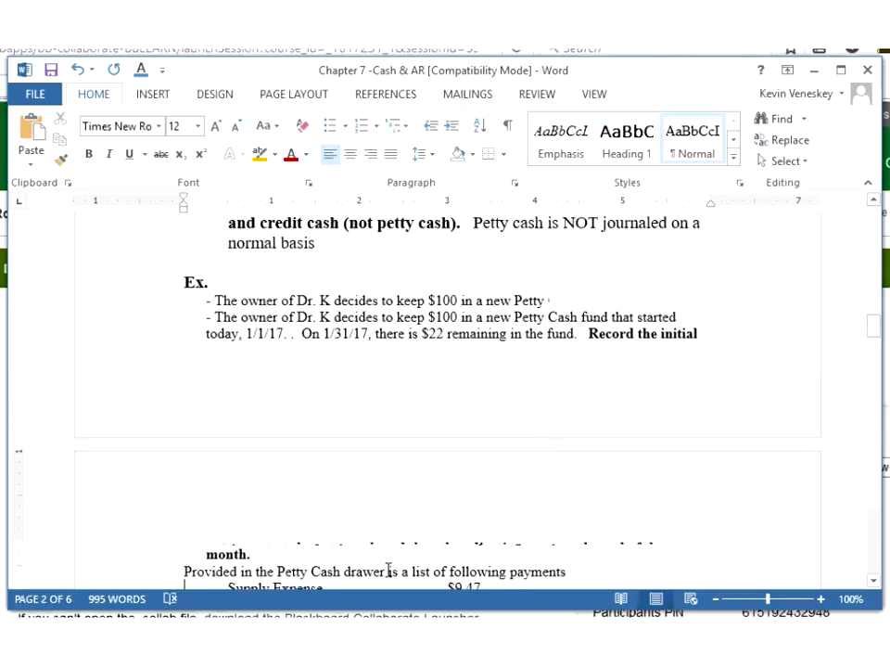
key(Up)
key(Up)
key(Up)
key(Up)
key(Up)
key(Up)
key(Up)
key(Up)
key(End)
key(ctrl+Return)
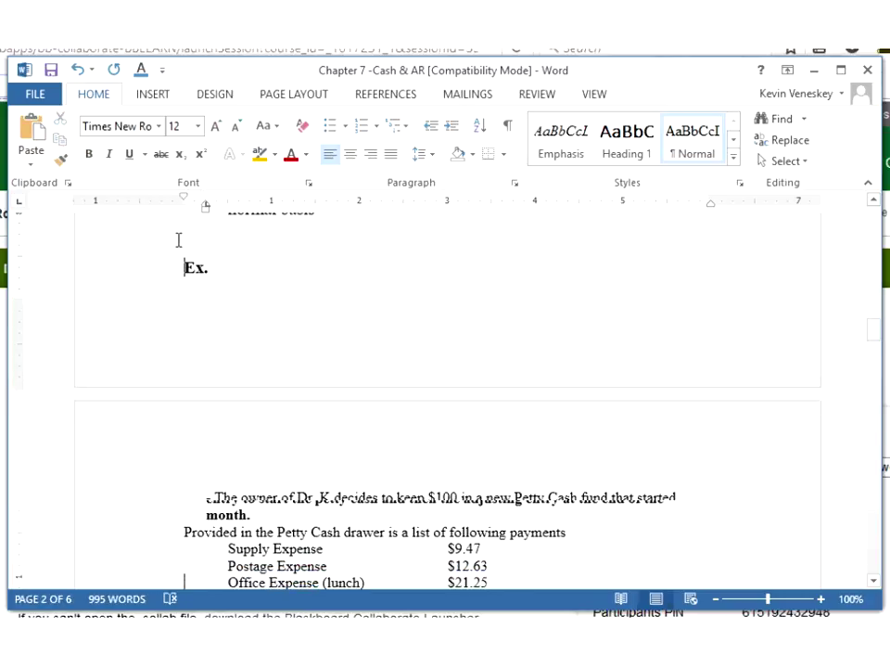
key(ctrl+z)
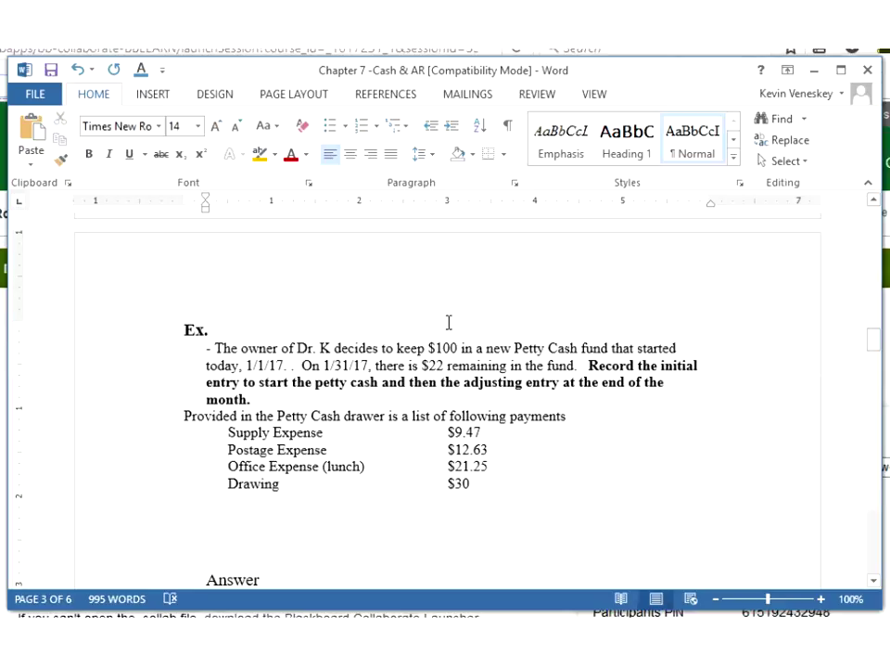
- Examine the example's dates, the $100 fund amount and the list of petty cash payments, highlighting each in turn
key(Down)
click(458, 347)
click(254, 365)
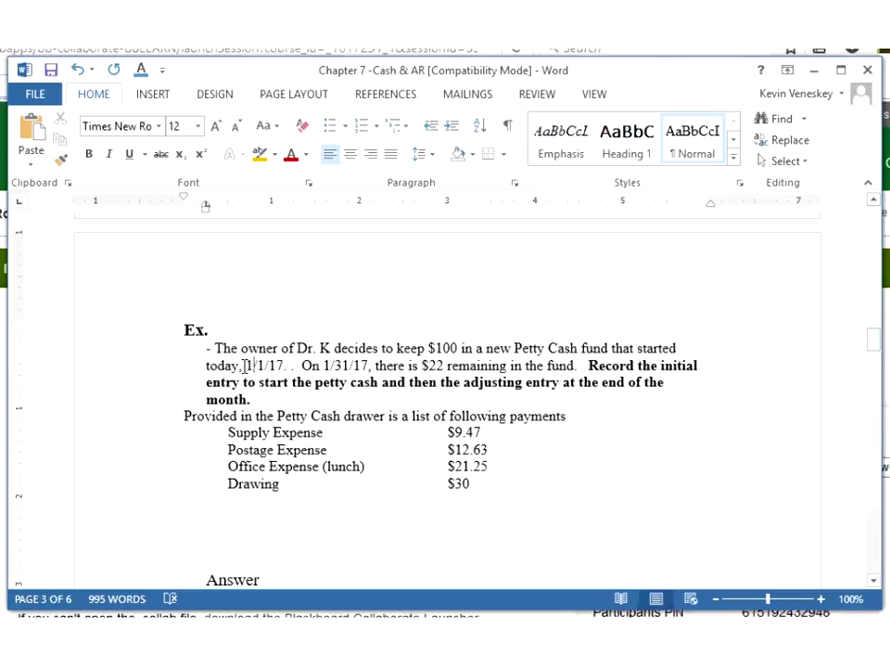
text(/)
click(327, 366)
click(438, 379)
drag(414, 346, 480, 349)
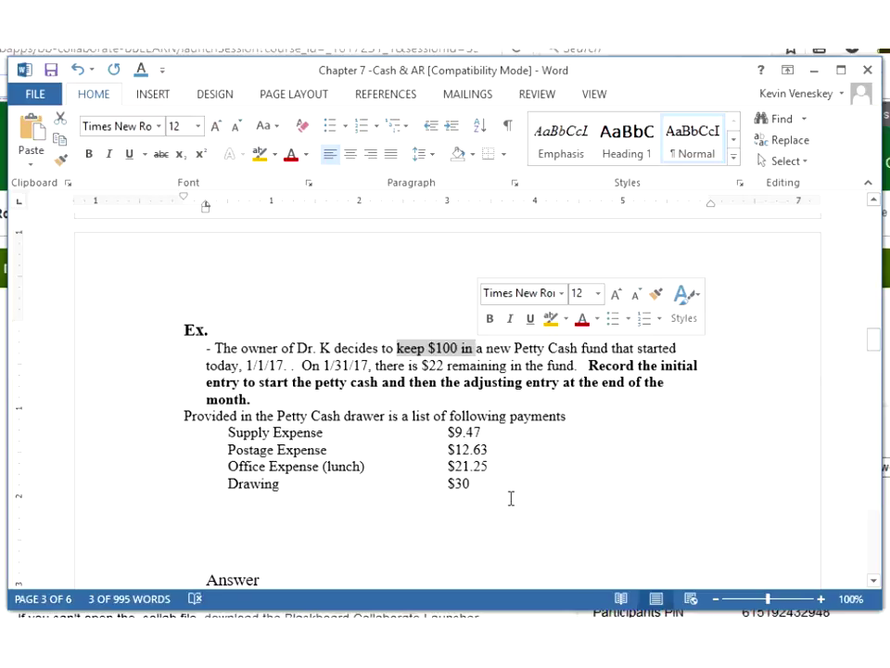
double_click(311, 478)
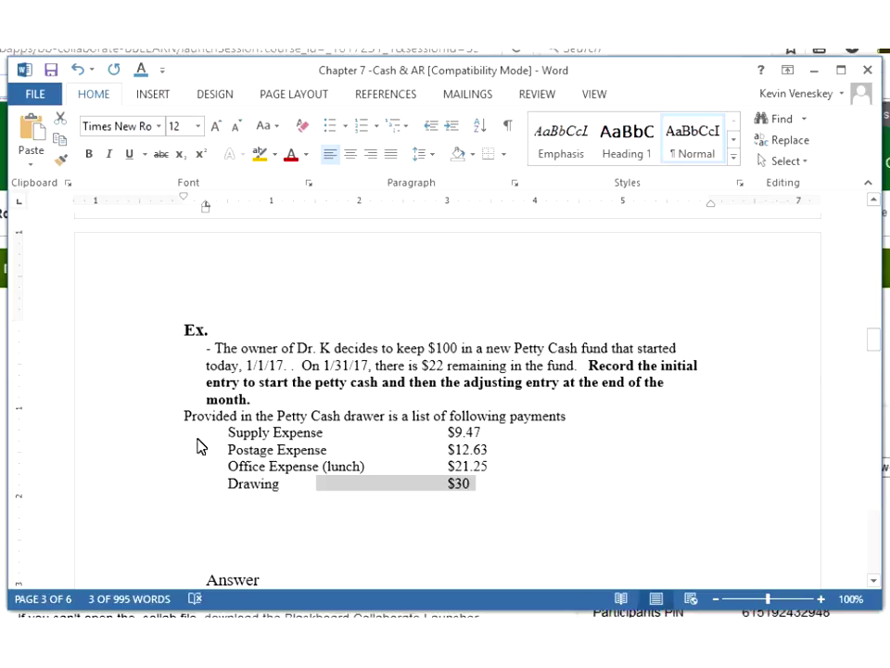
mouse_move(198, 443)
mouse_down()
mouse_move(398, 505)
mouse_move(405, 483)
mouse_up()
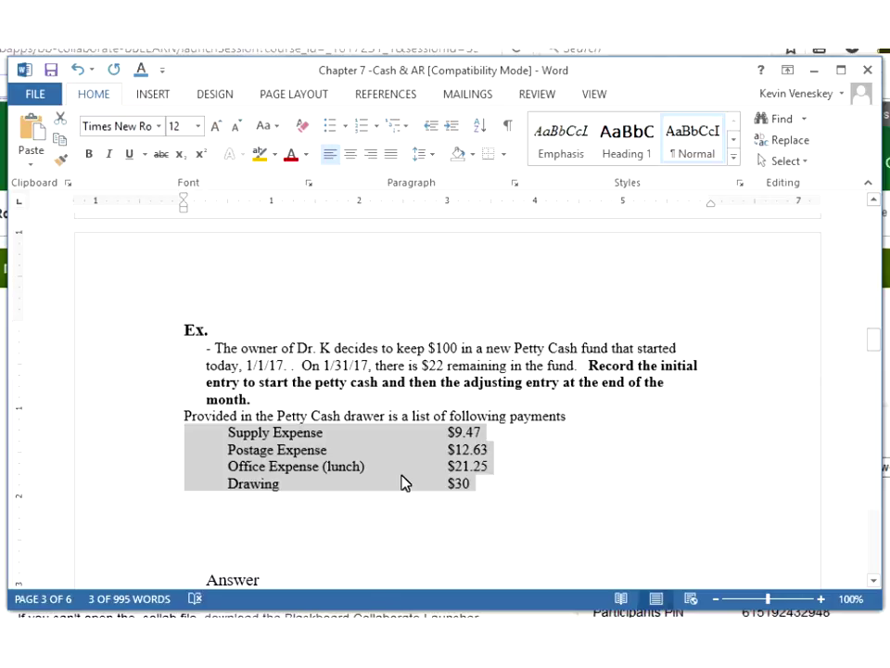
click(405, 484)
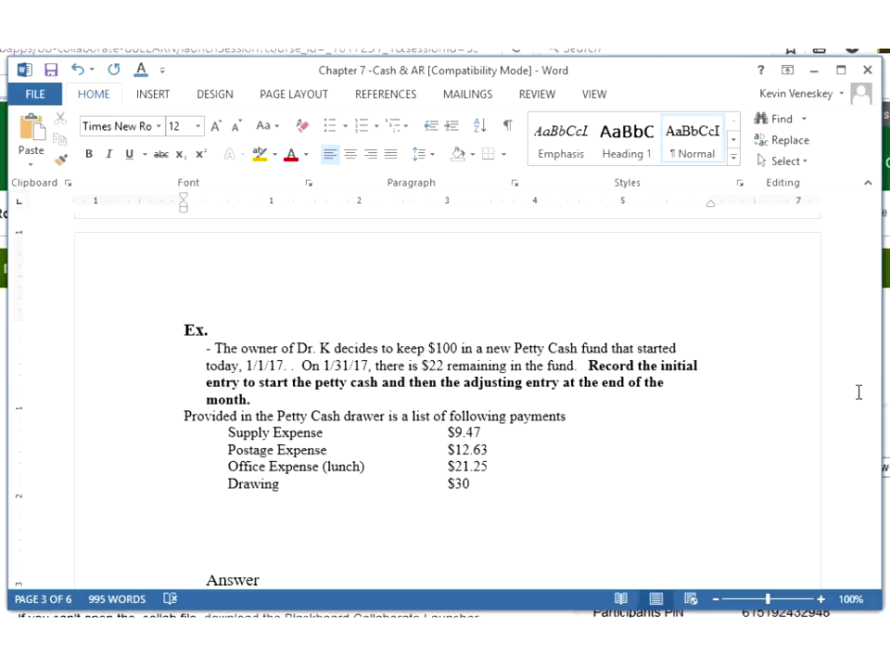
- Make room below the Answer heading and enter the date 1-1-17 for the opening entry
mouse_move(875, 345)
mouse_down()
mouse_move(876, 362)
mouse_move(881, 350)
mouse_up()
scroll(306, 538, up, 3)
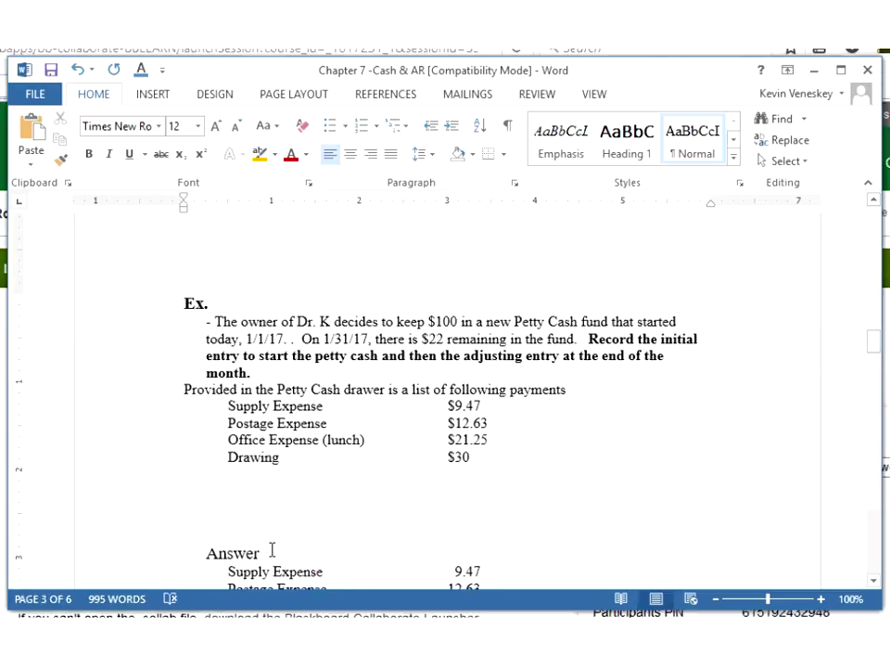
click(272, 551)
key(Return)
key(Return)
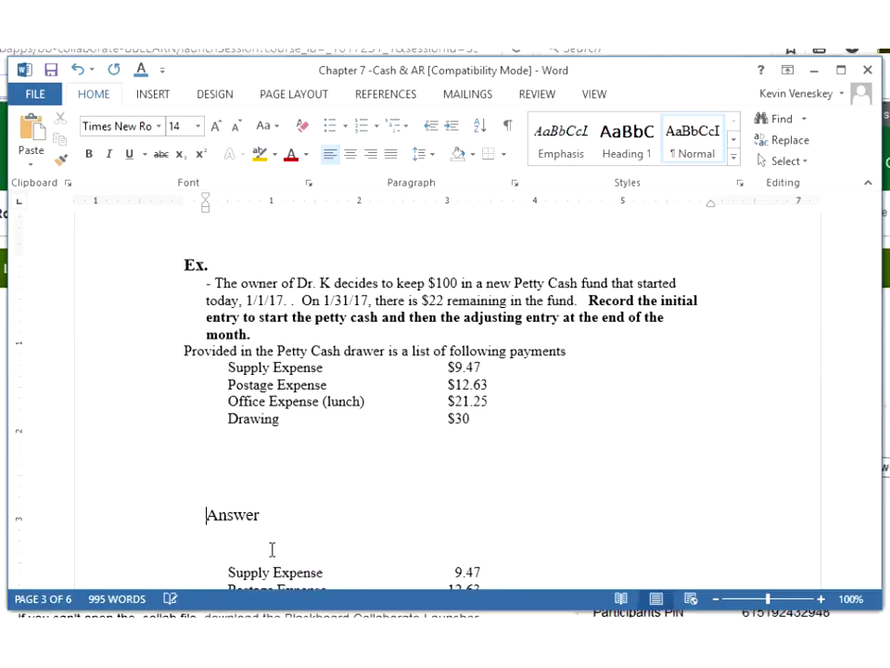
key(BackSpace)
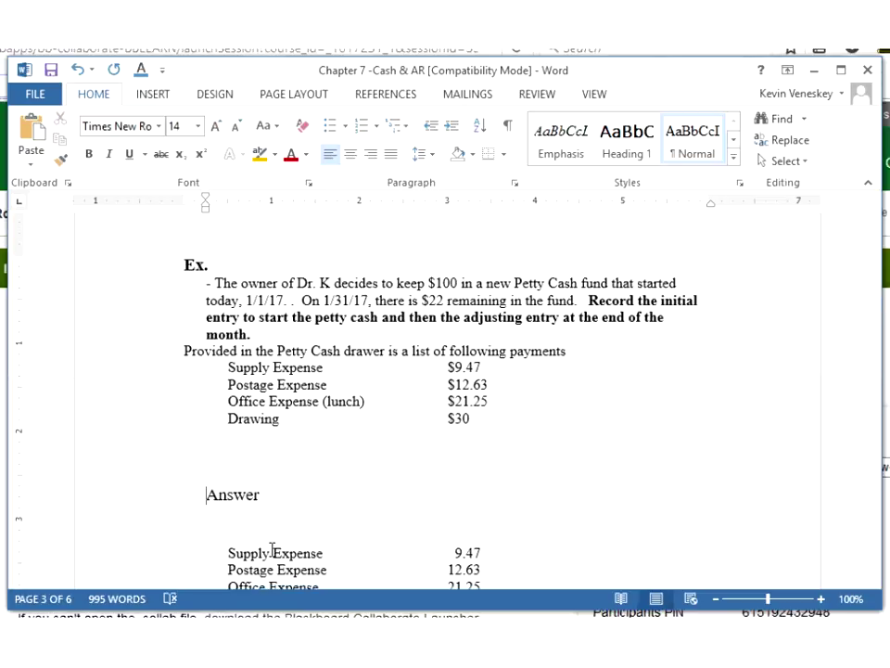
key(End)
key(Return)
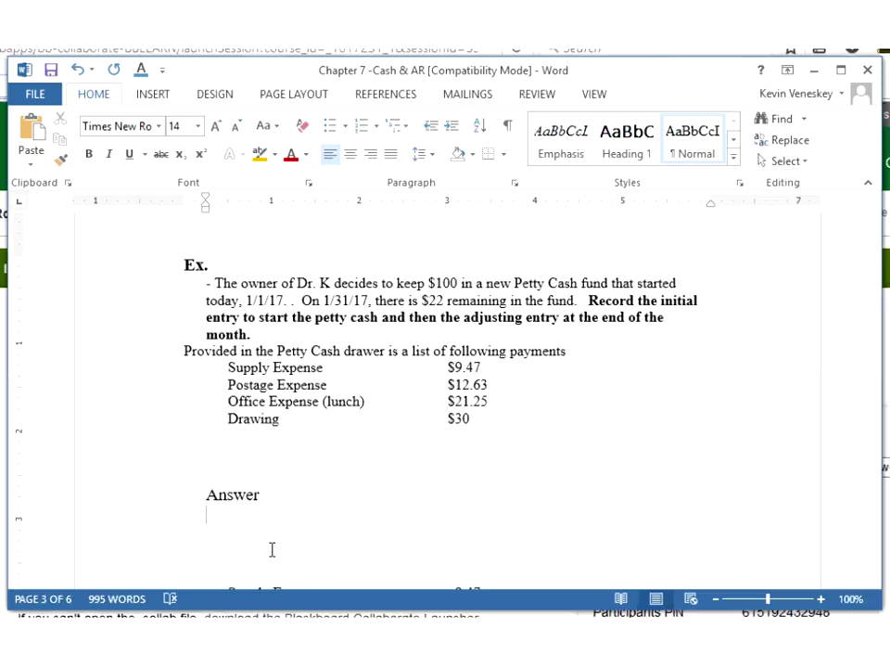
text(1-1-17)
- Add an indented Petty Cash debit line of 100 under the 1-1-17 date
key(Return)
key(Tab)
text(C)
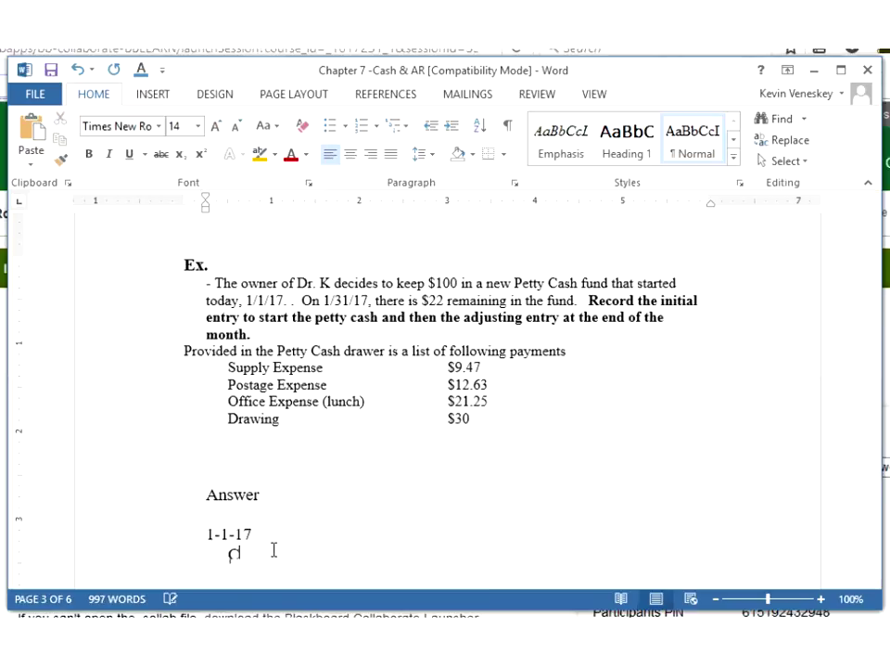
key(BackSpace)
text(Petty Cash)
key(Tab)
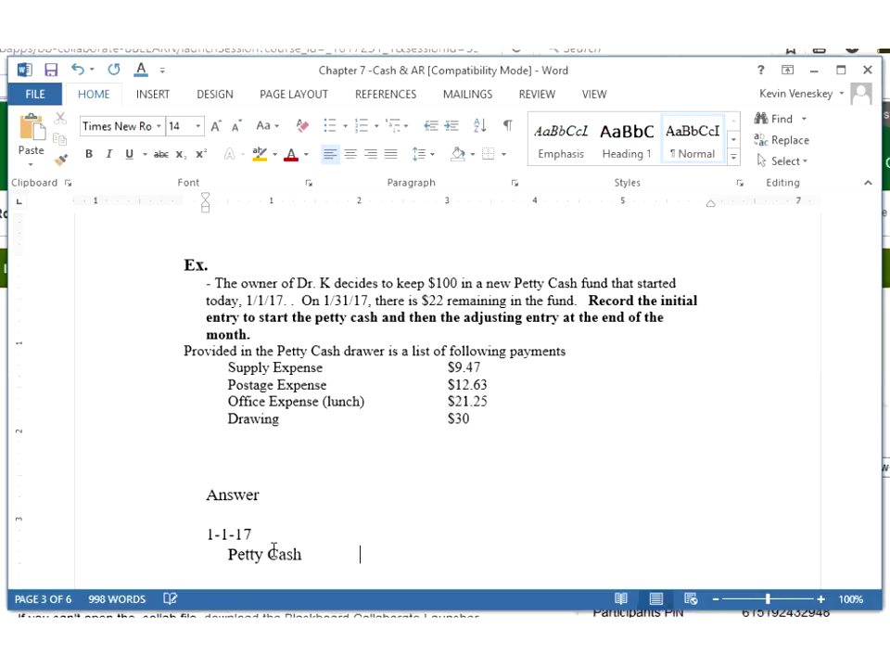
key(Tab)
text(15)
key(BackSpace)
text(00)
- Add a further indented Cash line below Petty Cash with 100 in the credit column
key(Return)
key(Tab)
key(Tab)
text(Cas)
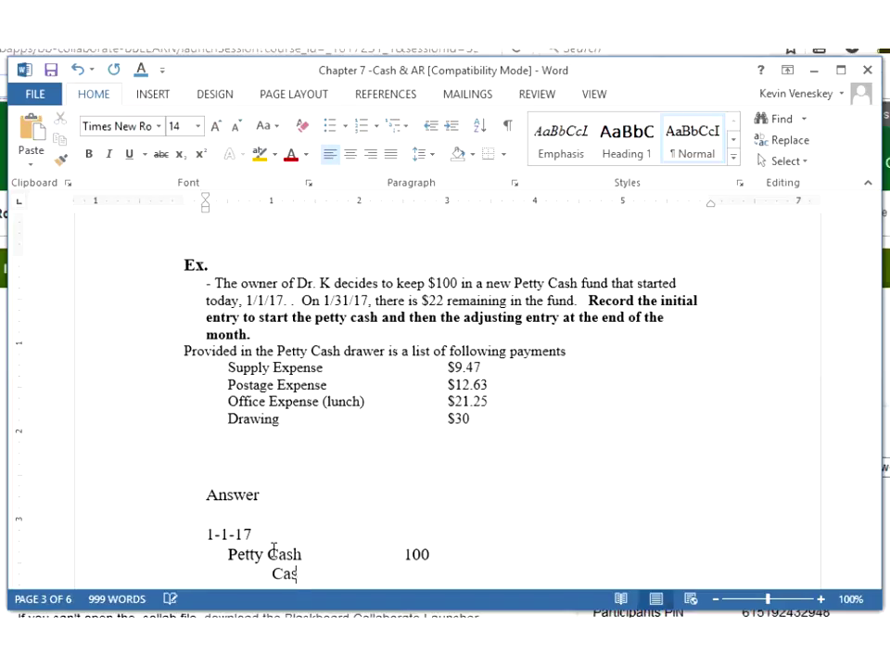
text(h)
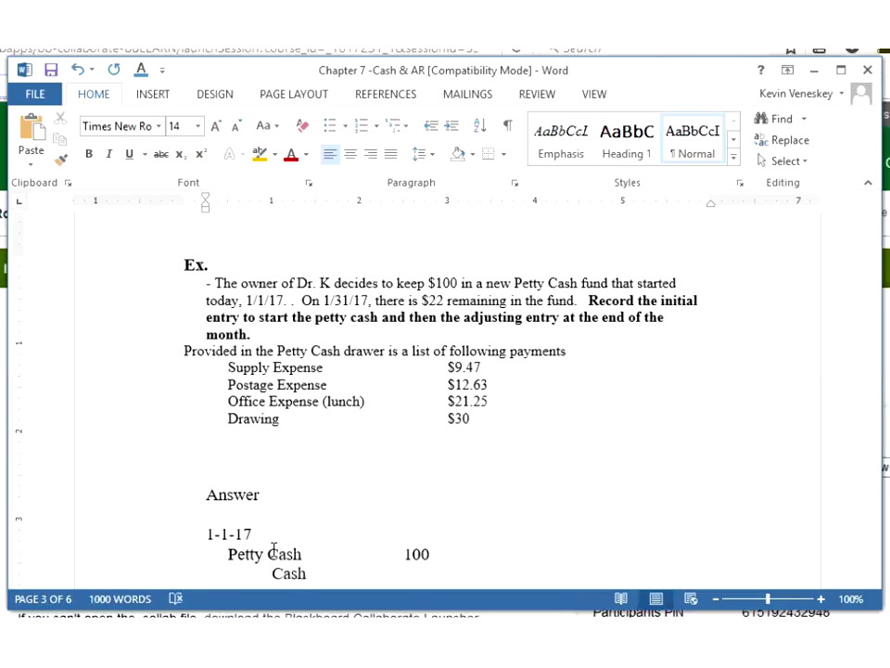
key(Tab)
key(Tab)
key(Tab)
key(Tab)
key(Tab)
text(100)
- Enter the date 1-31-17 on its own line above the Supply Expense entry in the answer
key(Down)
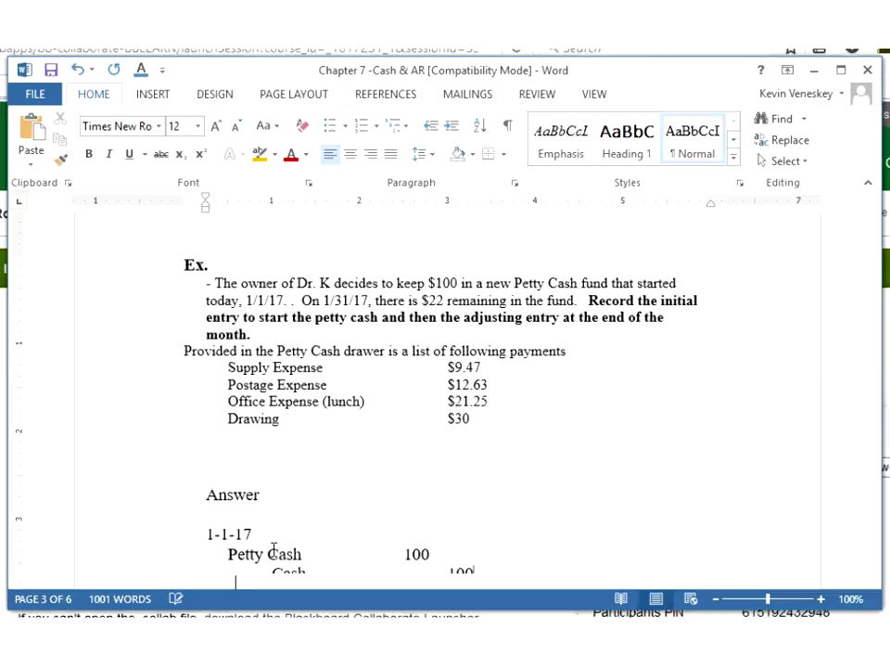
key(Down)
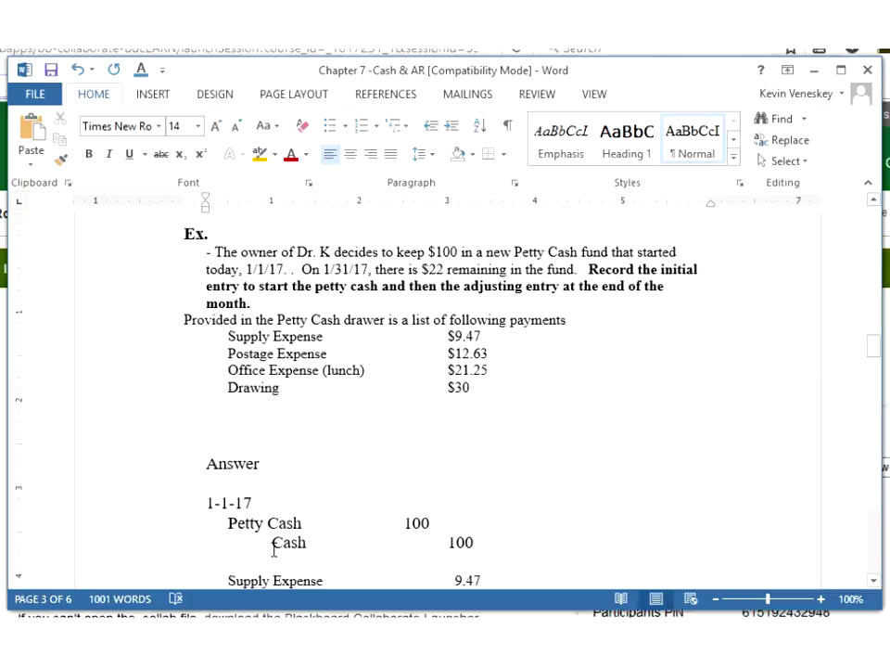
key(Return)
key(Up)
text(1-31-17)
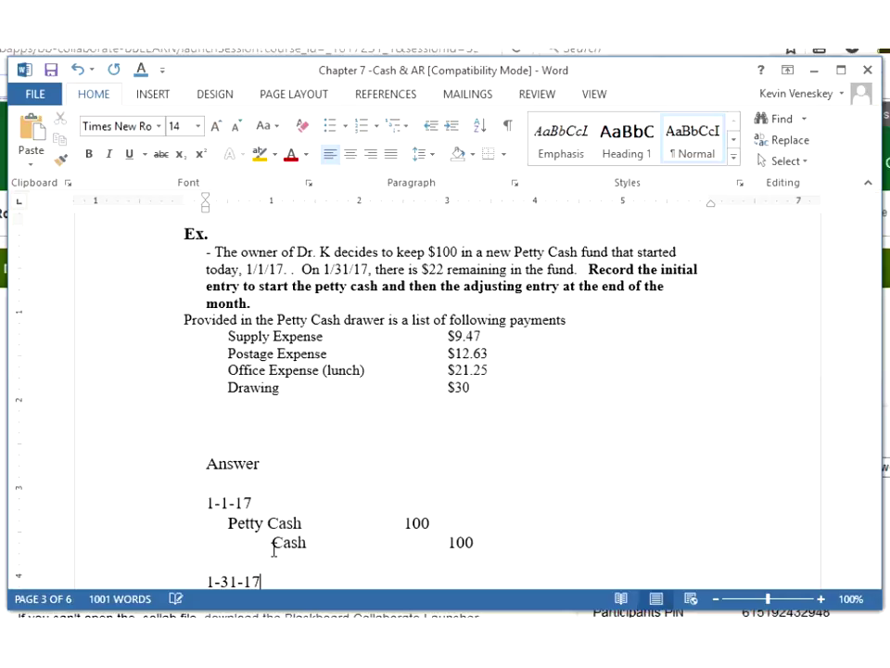
- Examine the 1-31-17 entry's expense and drawing lines, comparing them with the list of petty cash payments
key(Down)
key(Down)
key(Down)
key(Down)
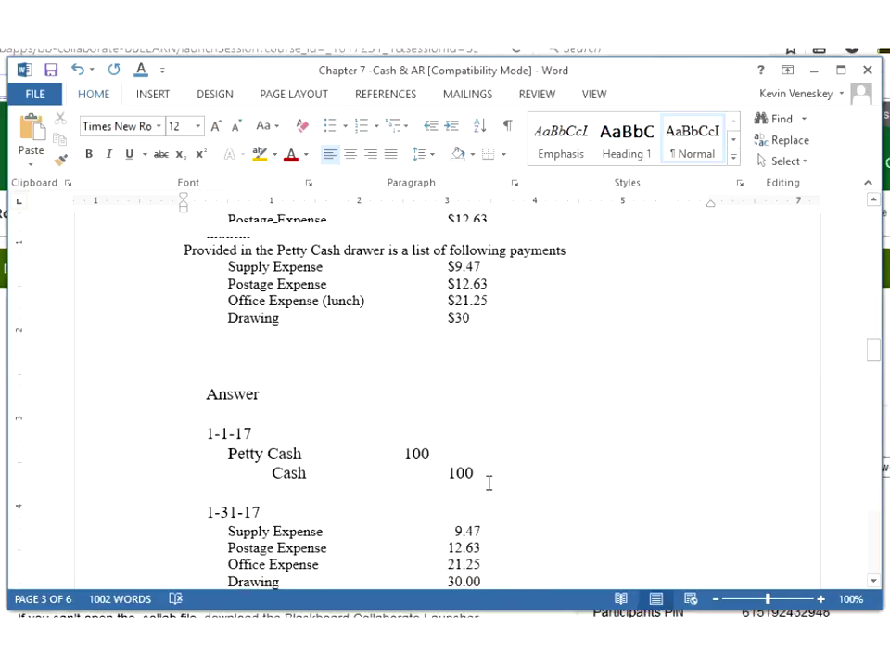
key(shift+Up)
key(shift+Up)
key(shift+Up)
mouse_move(873, 349)
mouse_down()
mouse_move(880, 364)
mouse_move(875, 357)
mouse_move(632, 516)
mouse_up()
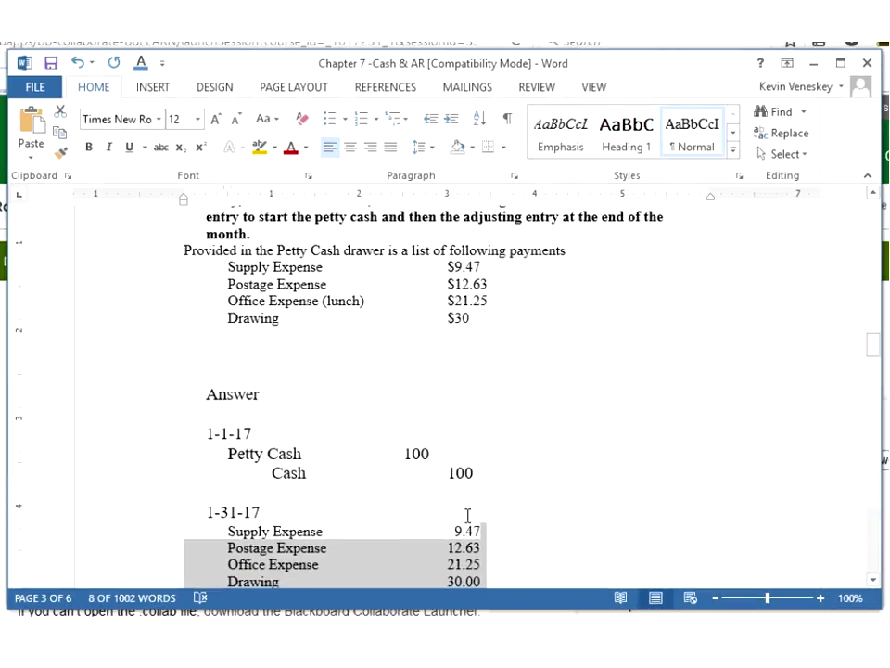
key(Up)
key(Up)
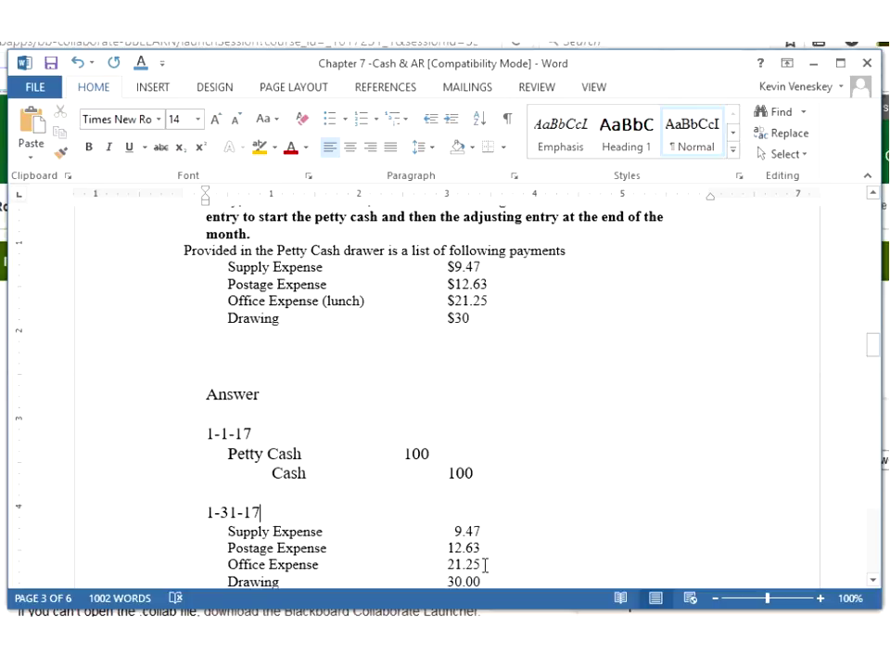
click(342, 251)
click(486, 580)
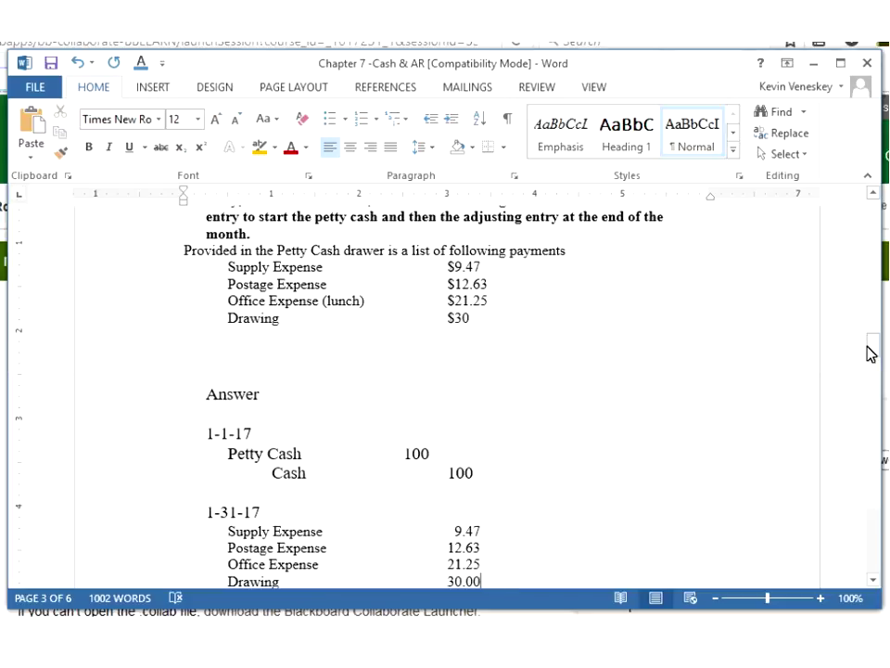
- Return to the example text and highlight the $22 remaining in the fund
drag(868, 353, 873, 340)
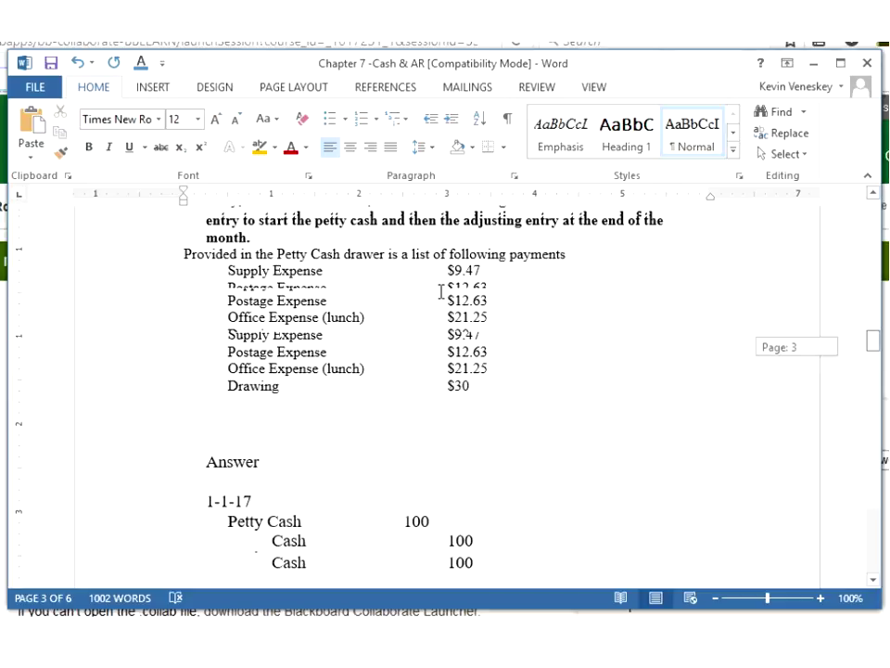
scroll(441, 290, up, 2)
double_click(428, 295)
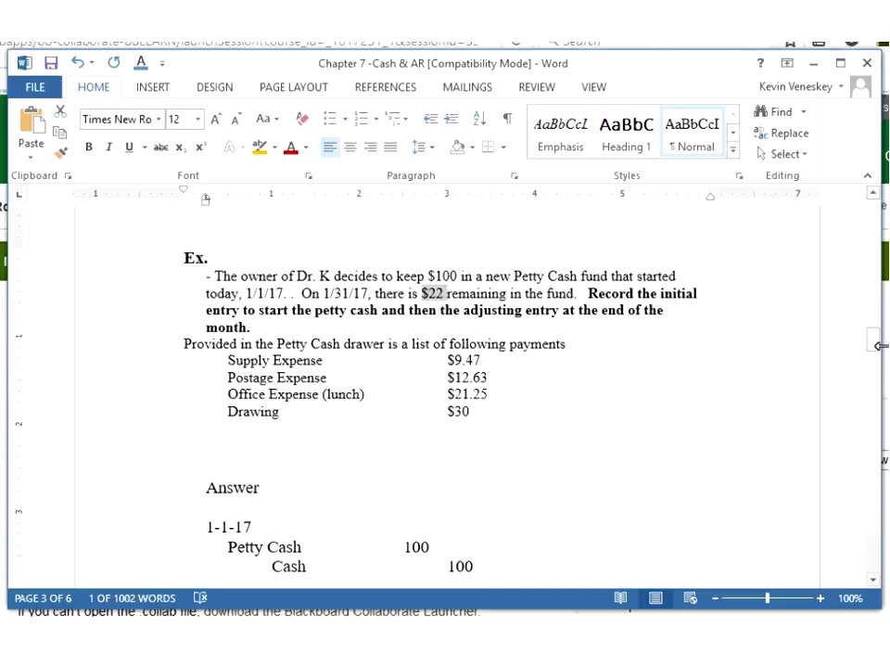
- Go to the 1-31-17 entry in the answer and highlight its whole Cash Short/over line including the amount
drag(872, 346, 876, 357)
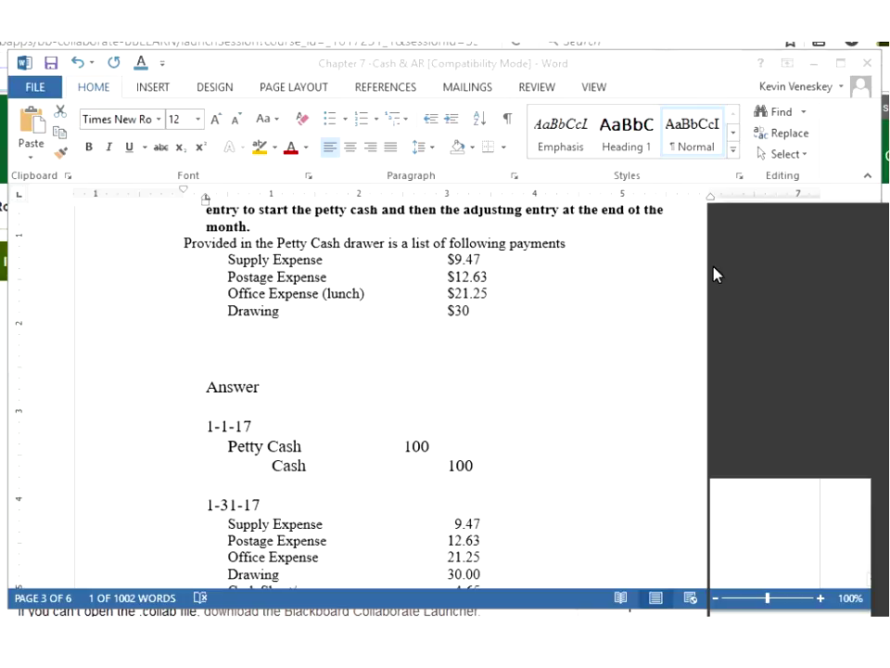
click(613, 510)
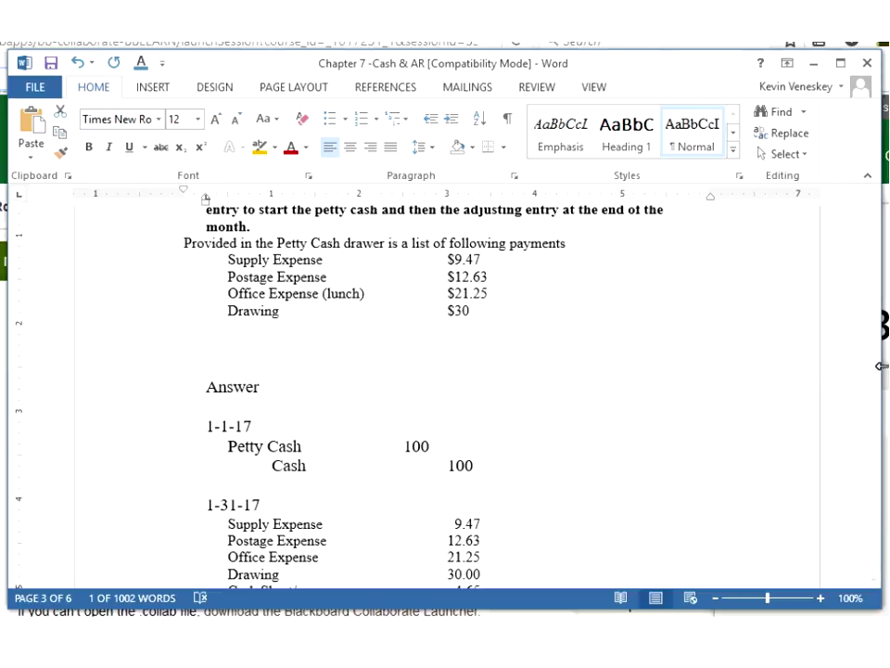
drag(877, 364, 875, 370)
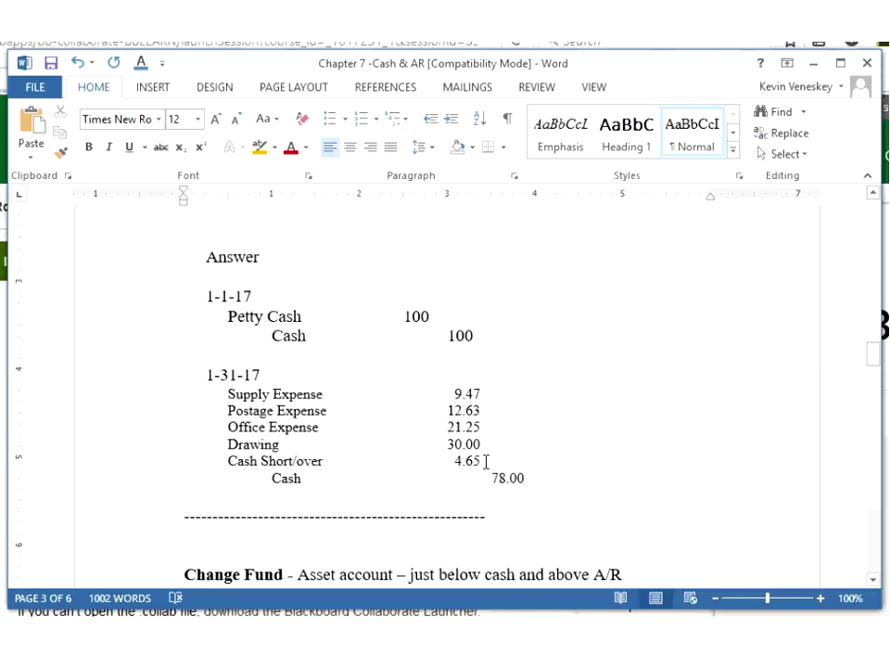
drag(484, 461, 452, 462)
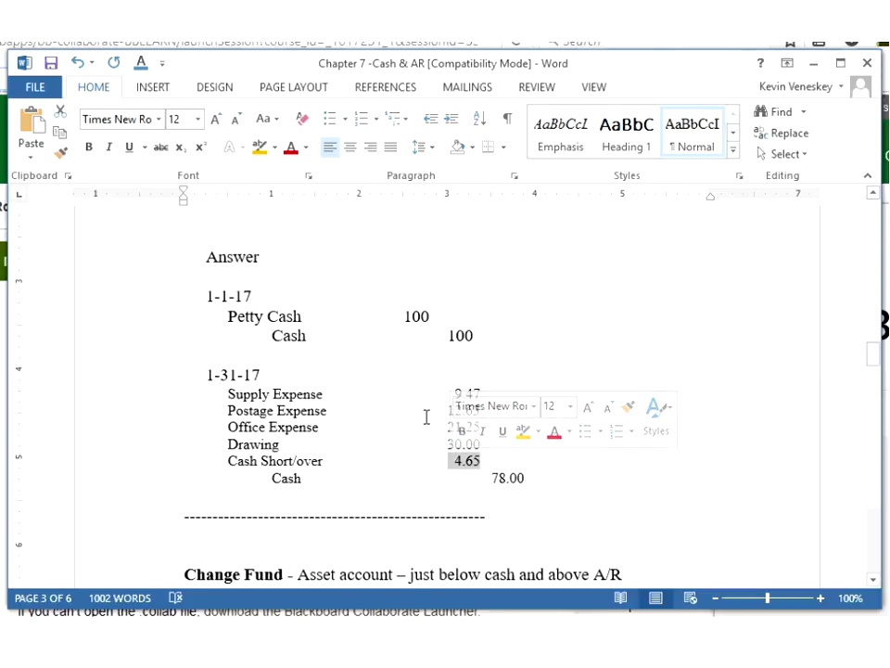
click(403, 411)
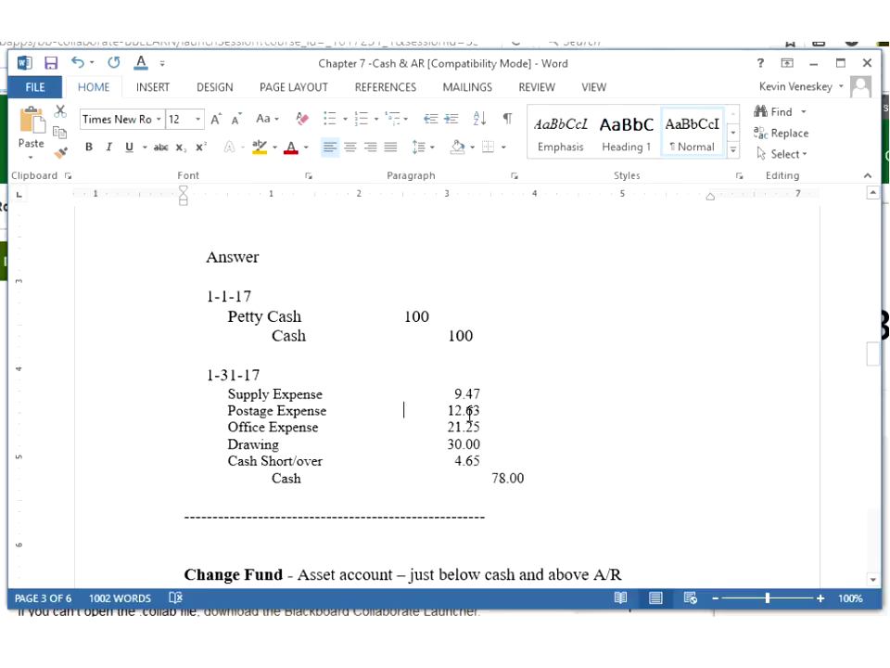
click(484, 461)
shift+click(229, 461)
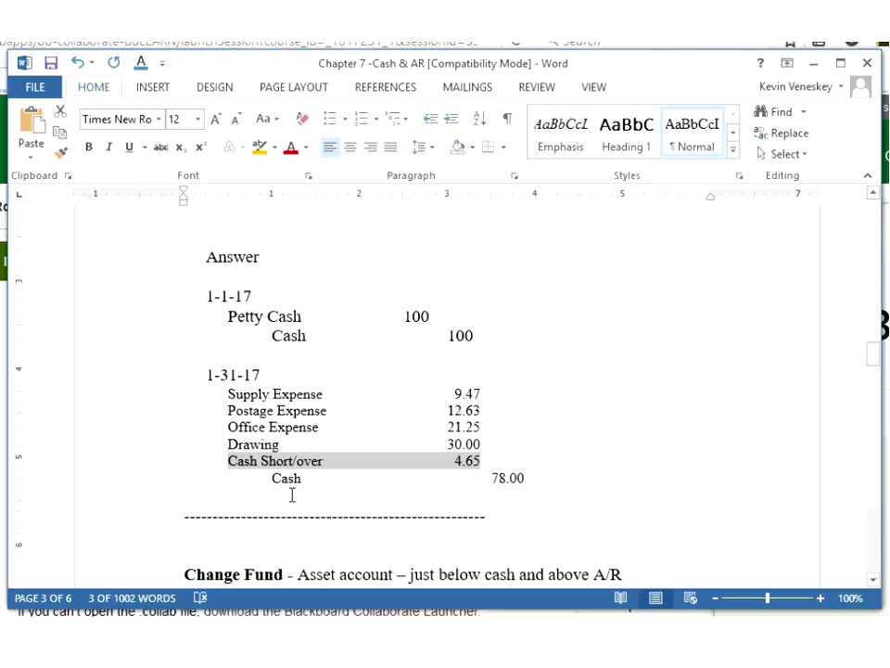
click(249, 459)
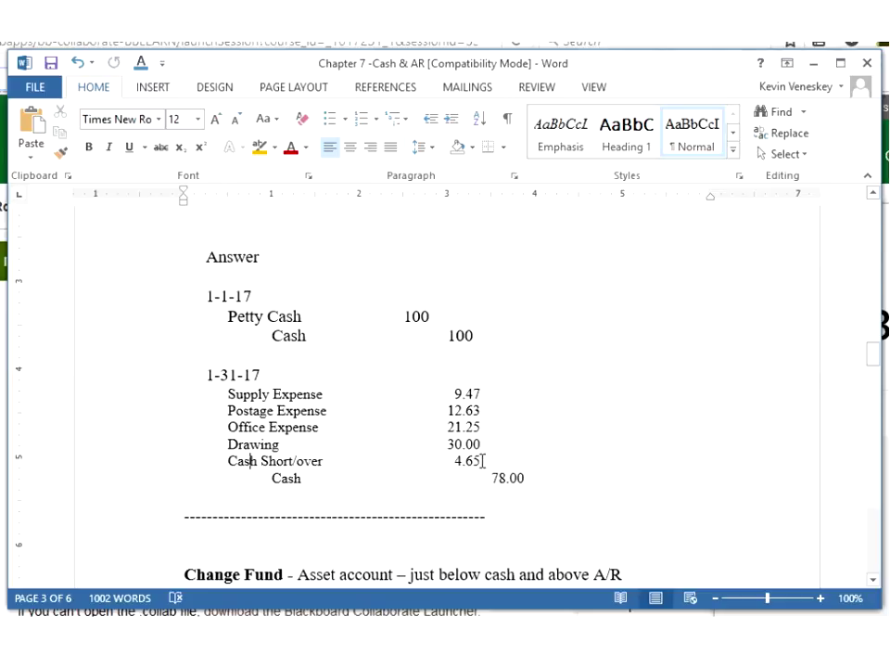
- Highlight the Cash credit account in the 1-31-17 entry, and the full Petty Cash line in the 1-1-17 entry
click(481, 460)
click(527, 478)
double_click(291, 479)
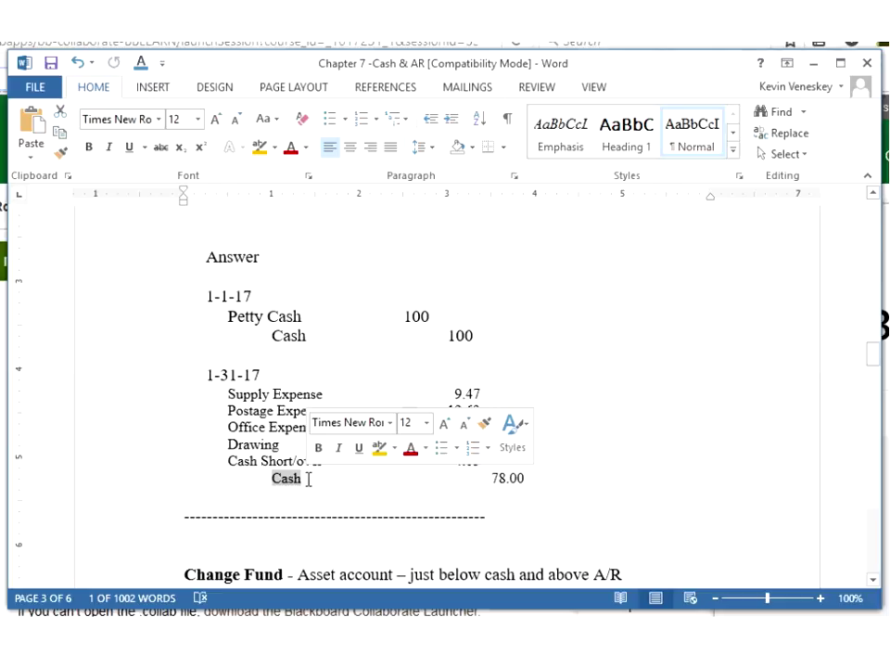
click(207, 441)
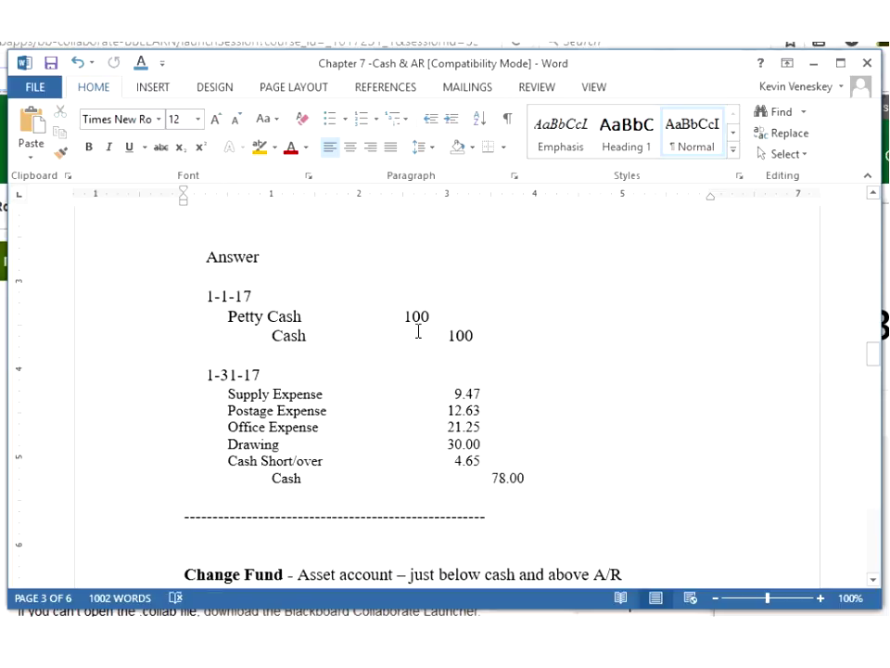
drag(356, 319, 433, 319)
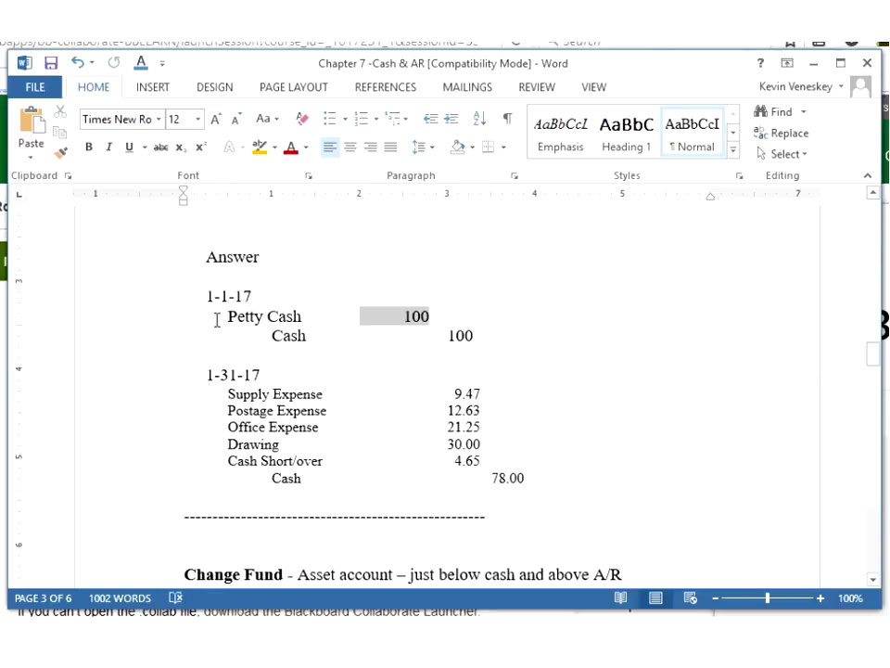
shift+click(216, 326)
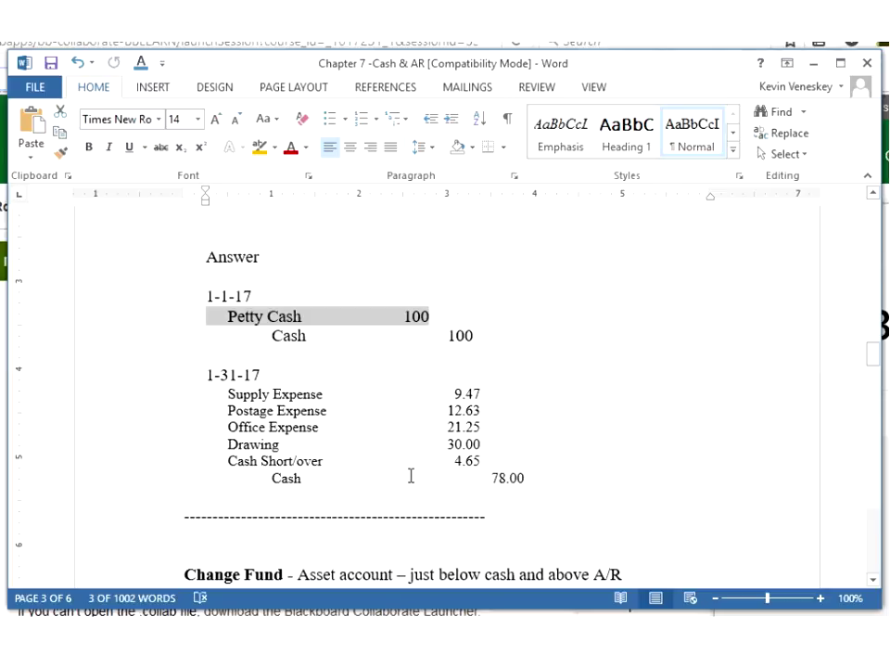
key(Down)
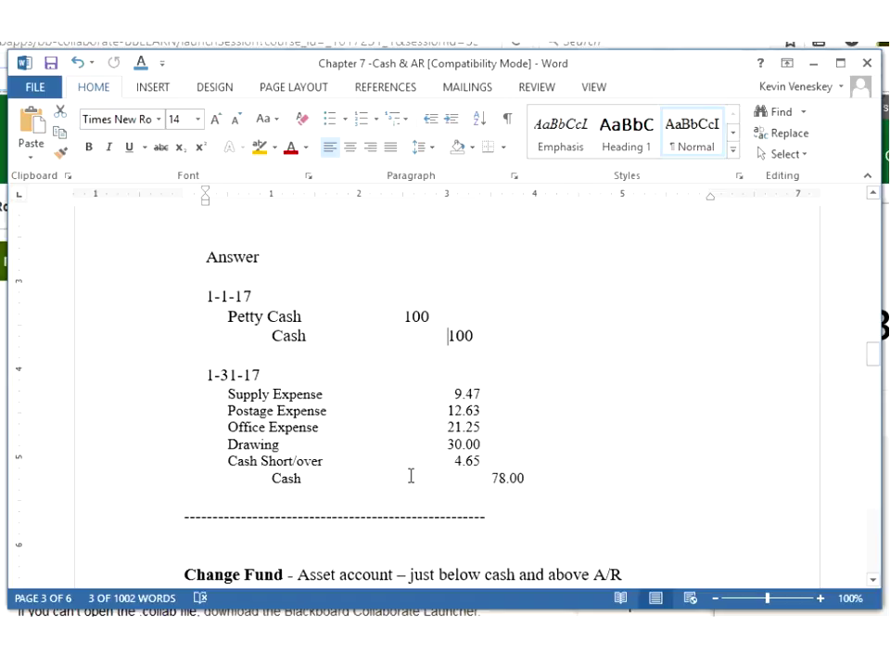
- Delete the extra blank line directly above the Change Fund heading
scroll(411, 476, down, 3)
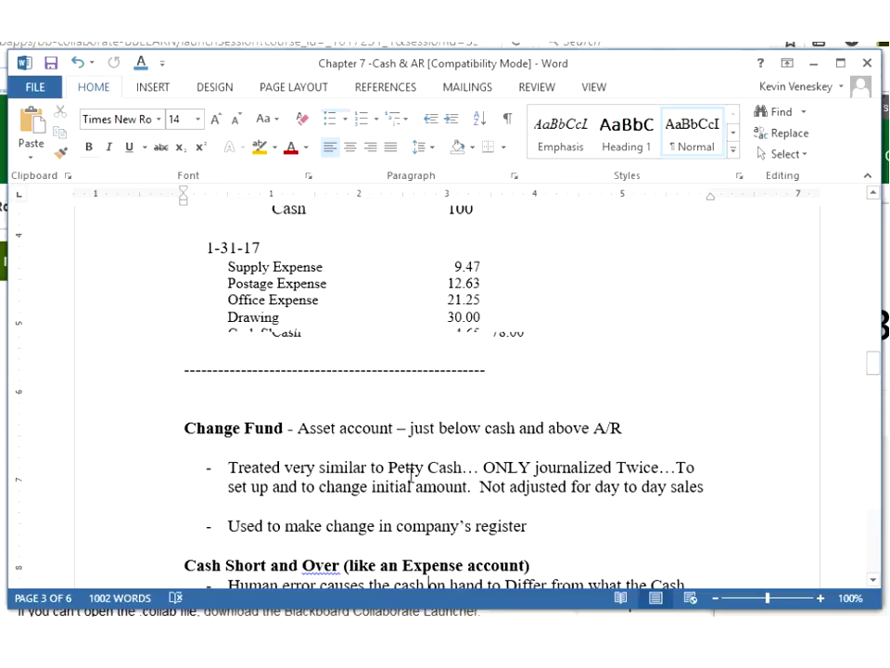
scroll(411, 476, down, 7)
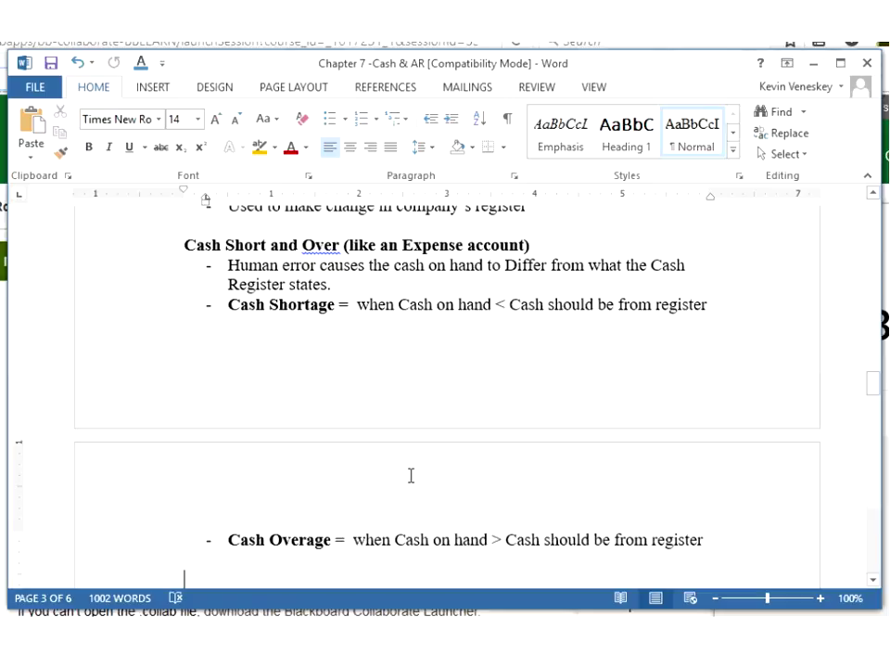
scroll(411, 476, up, 4)
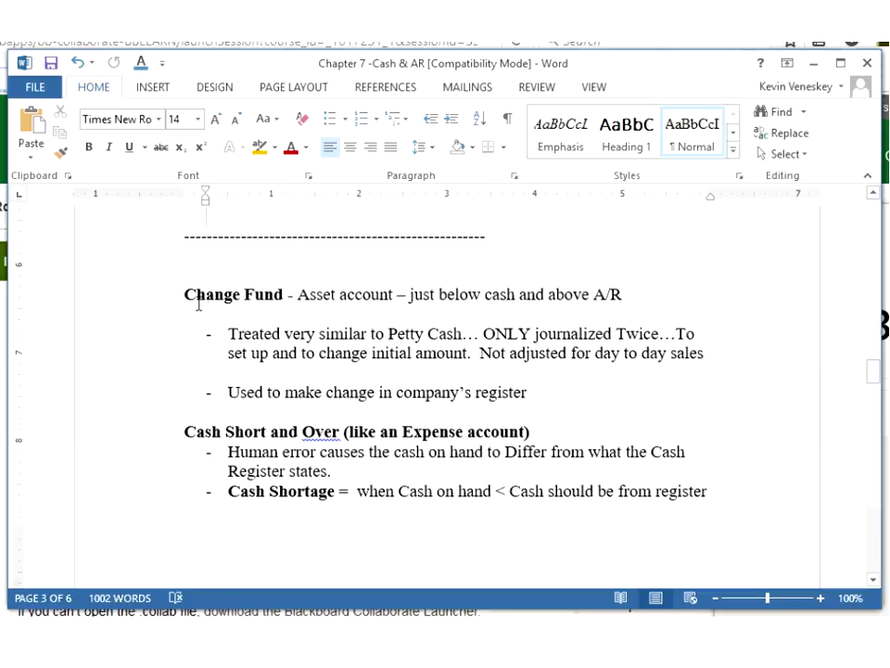
click(190, 271)
key(Delete)
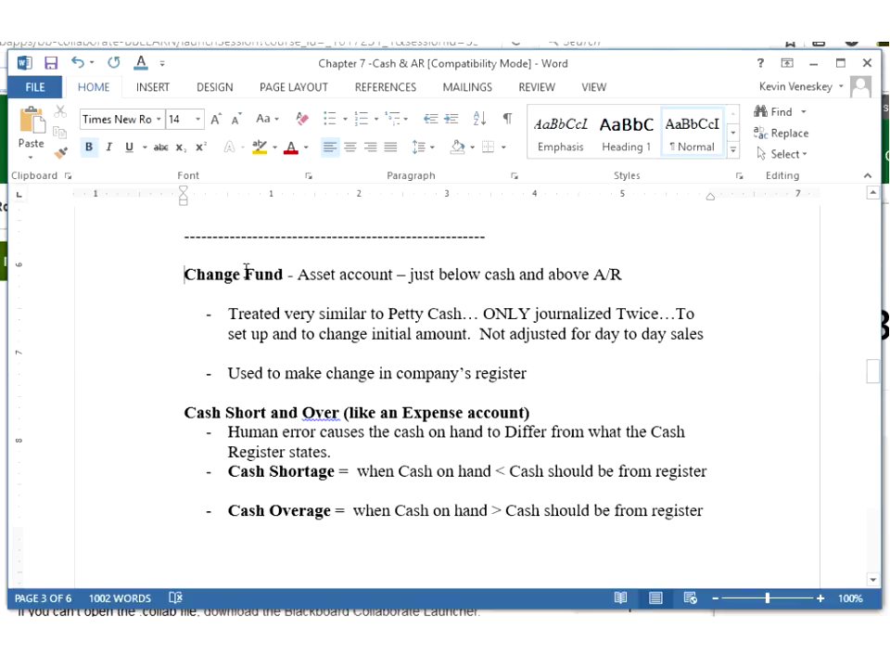
- Read the Change Fund notes, highlighting the heading words and checking the account's placement and the bullet on when it is journalized
drag(188, 272, 267, 274)
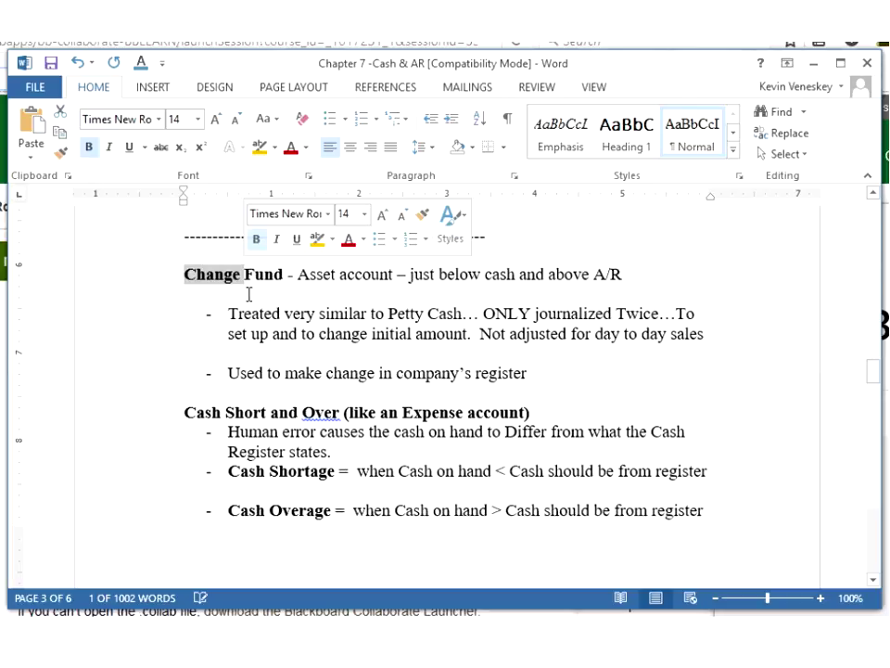
click(256, 278)
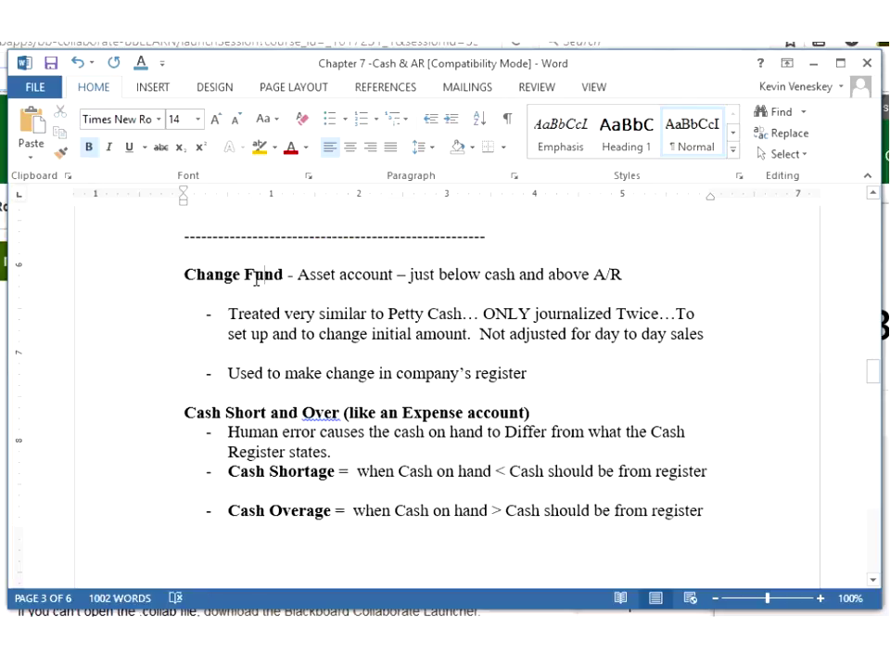
click(513, 275)
click(266, 275)
double_click(266, 274)
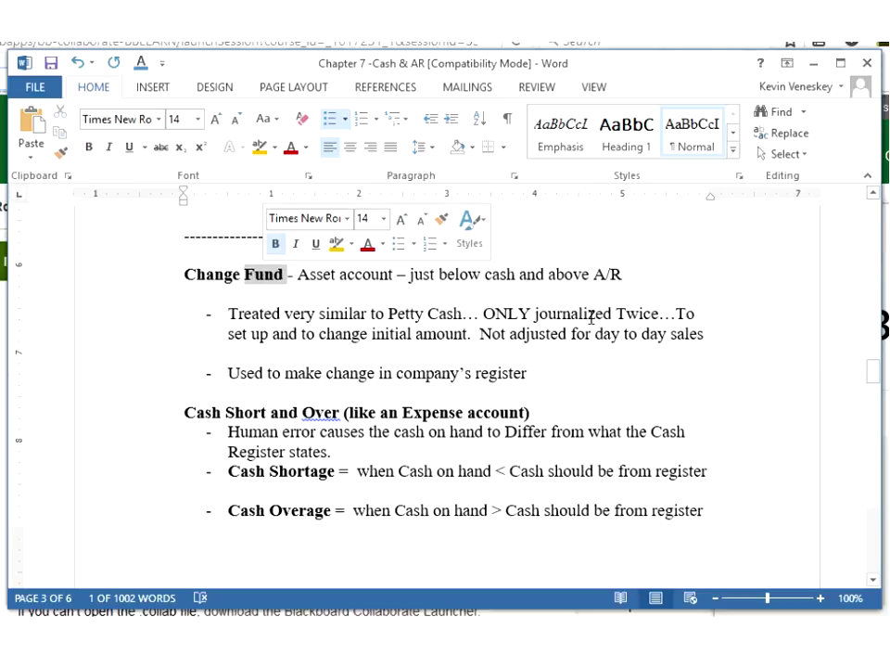
click(591, 322)
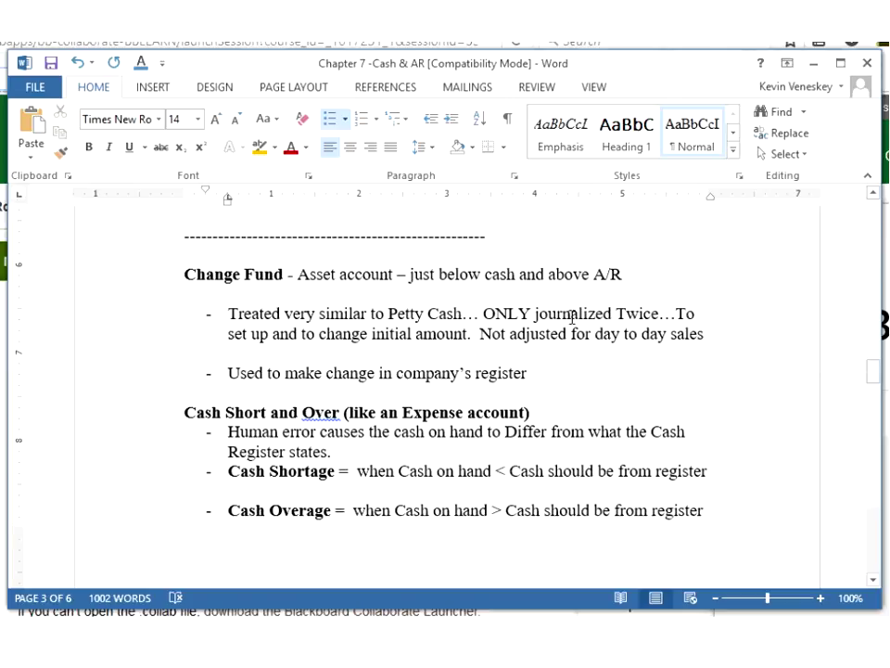
click(614, 353)
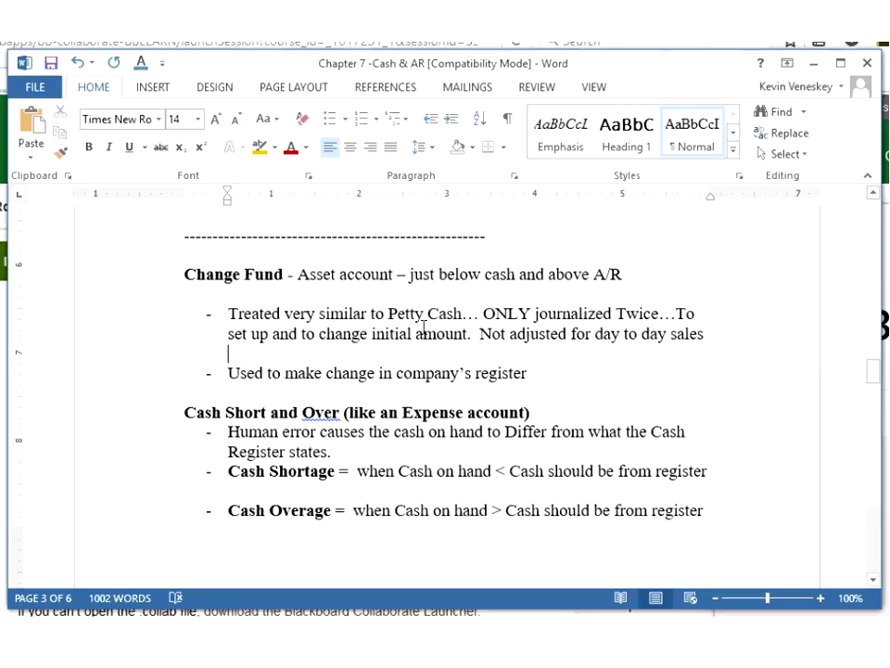
click(590, 326)
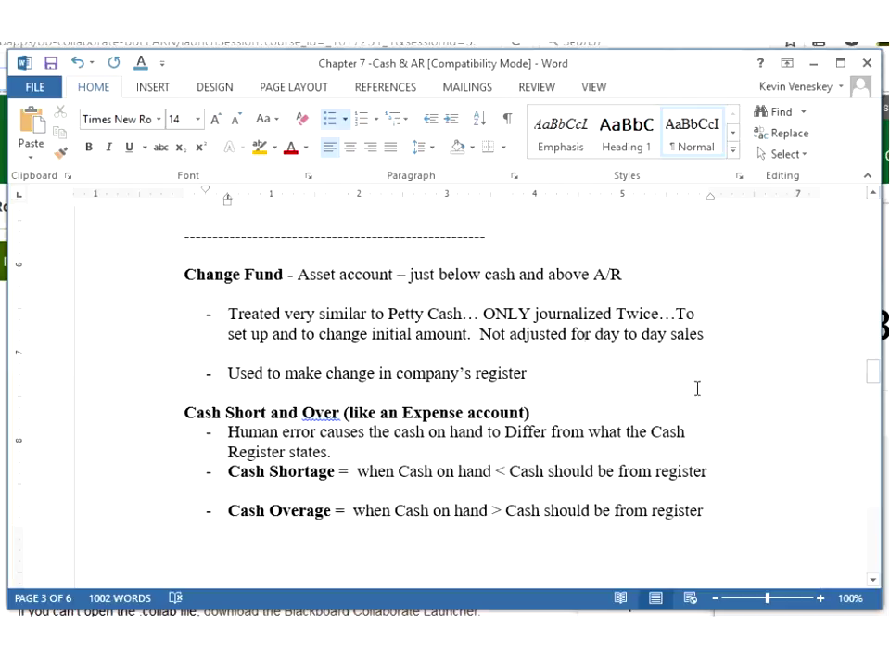
- Go to the $150 change fund example on the following page and read its Visa receipts and register sales amounts
scroll(664, 415, down, 2)
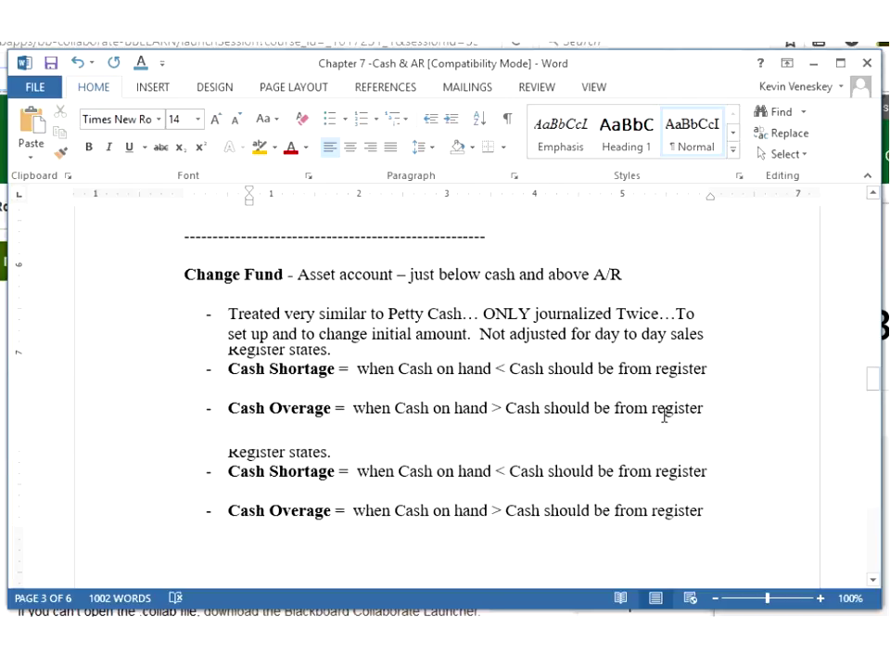
scroll(664, 418, down, 3)
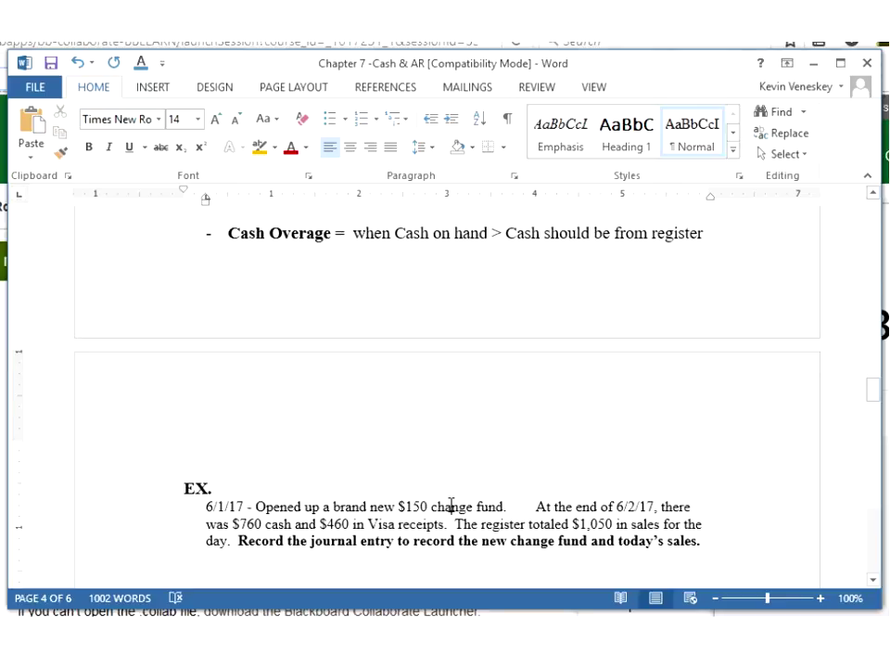
click(451, 504)
click(352, 523)
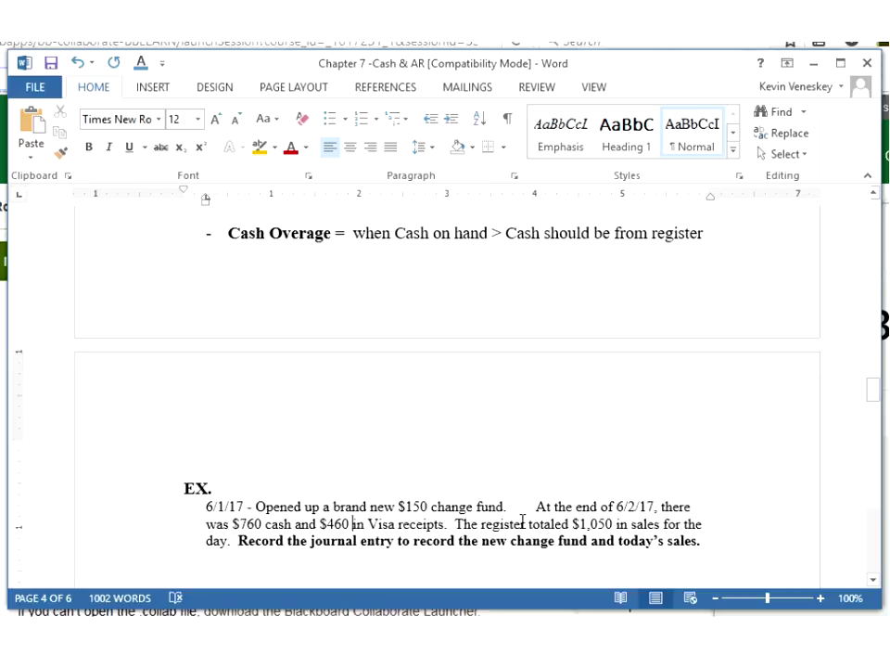
click(588, 524)
click(614, 525)
- Begin the change fund example's answer with the heading ANS: and the date 6-1 on the line below
key(ctrl+End)
key(ctrl+shift+period)
key(Return)
text(ANS:)
key(Return)
text(6-1)
key(Tab)
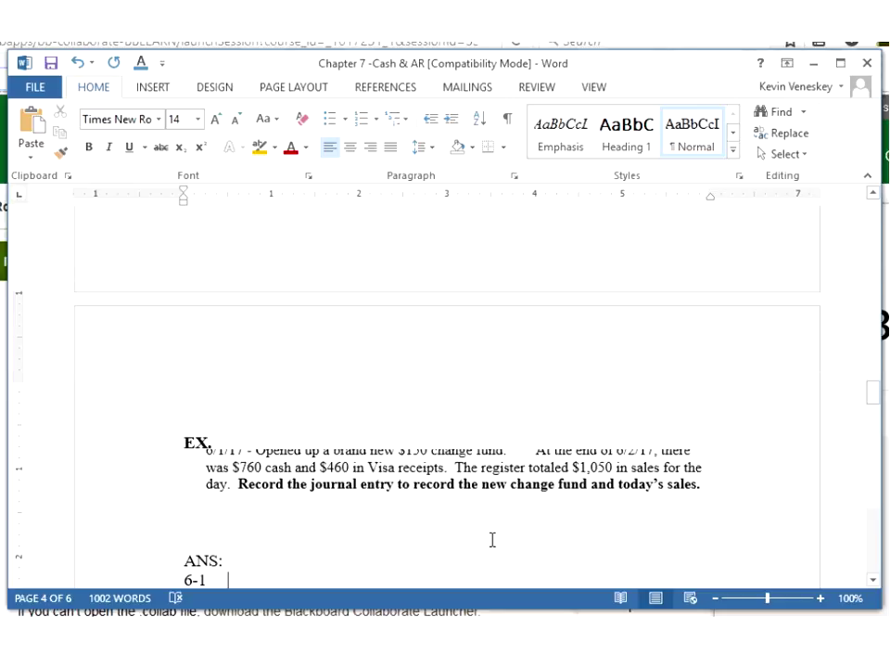
- Enter the 6-1 entry with Change Fund 150 as debit and an indented Cash 150 as credit, followed by a new line
text(Change Fund		150 		Cash				150)
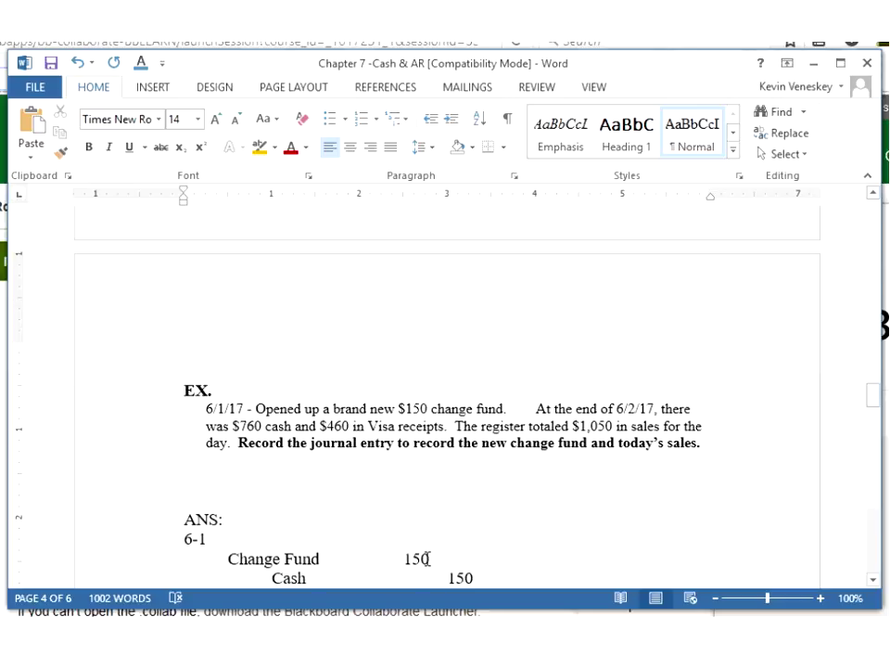
click(475, 578)
key(Return)
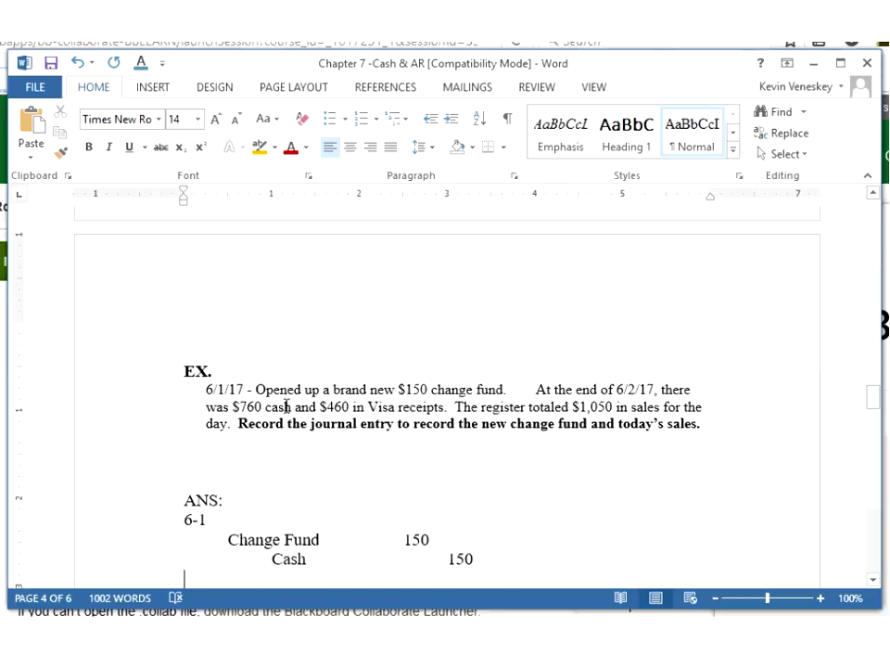
- Compare the $760 cash in the example text with the Change Fund line of the 6-1 entry by highlighting each
drag(233, 406, 287, 407)
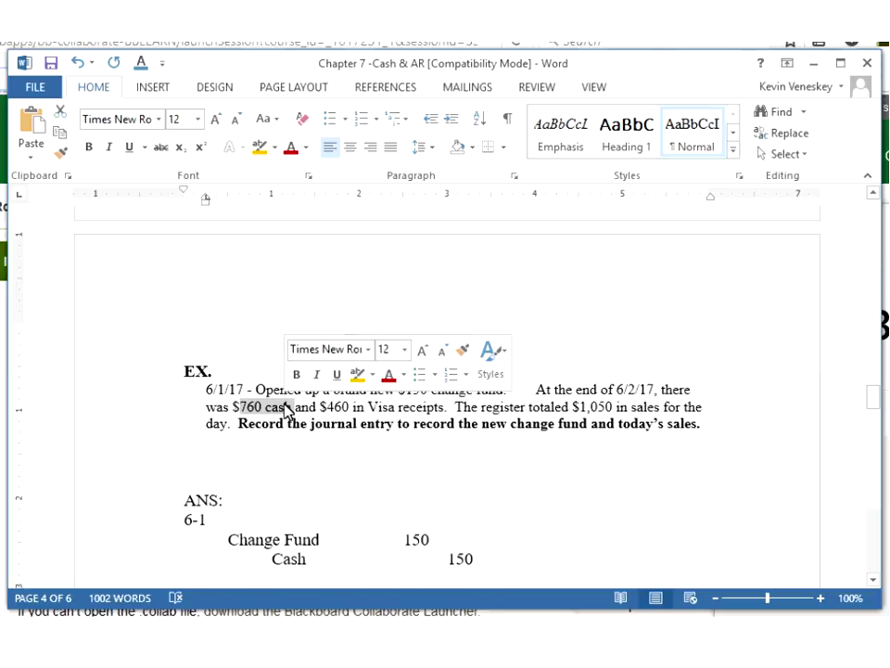
click(298, 459)
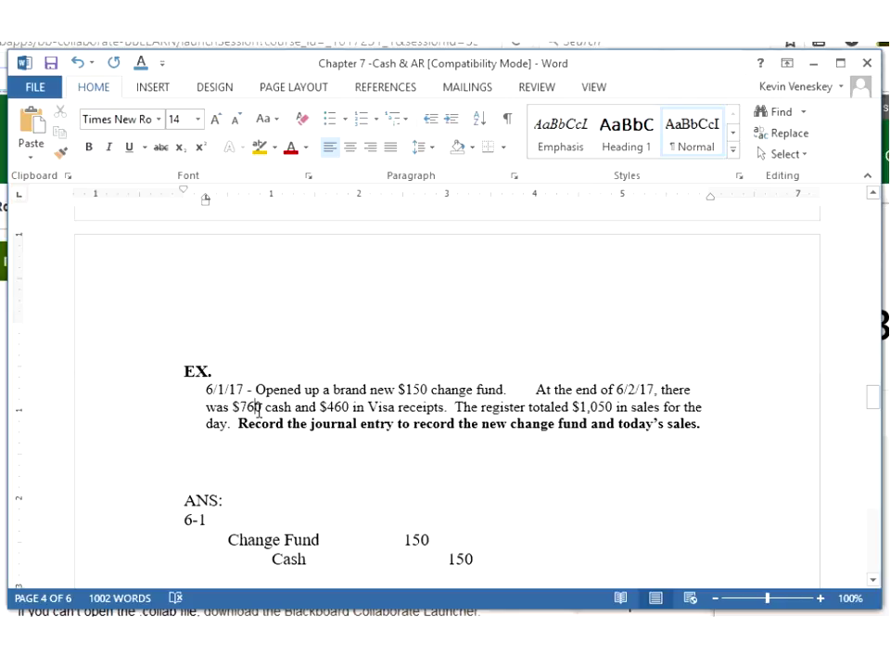
click(258, 406)
triple_click(236, 540)
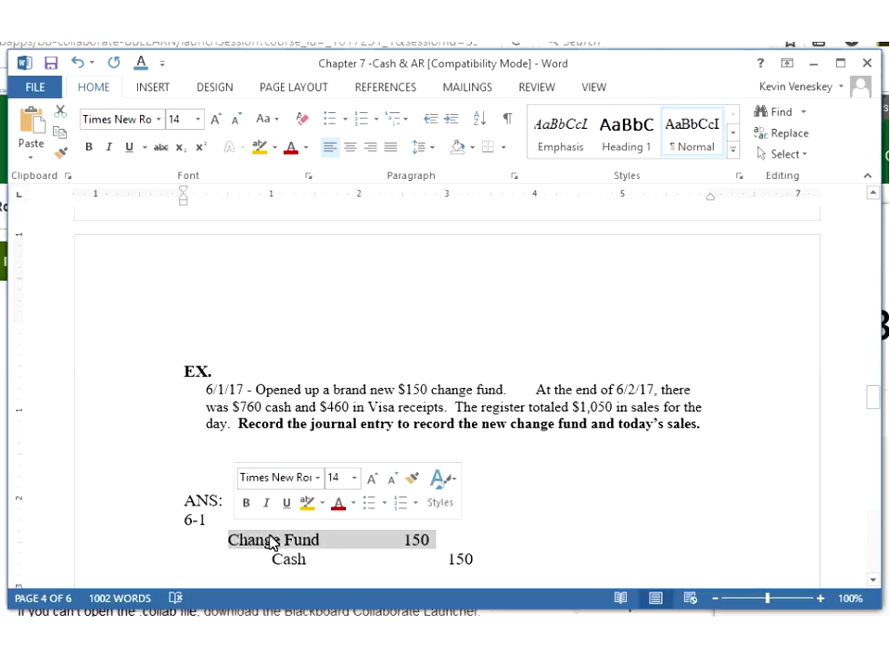
click(334, 551)
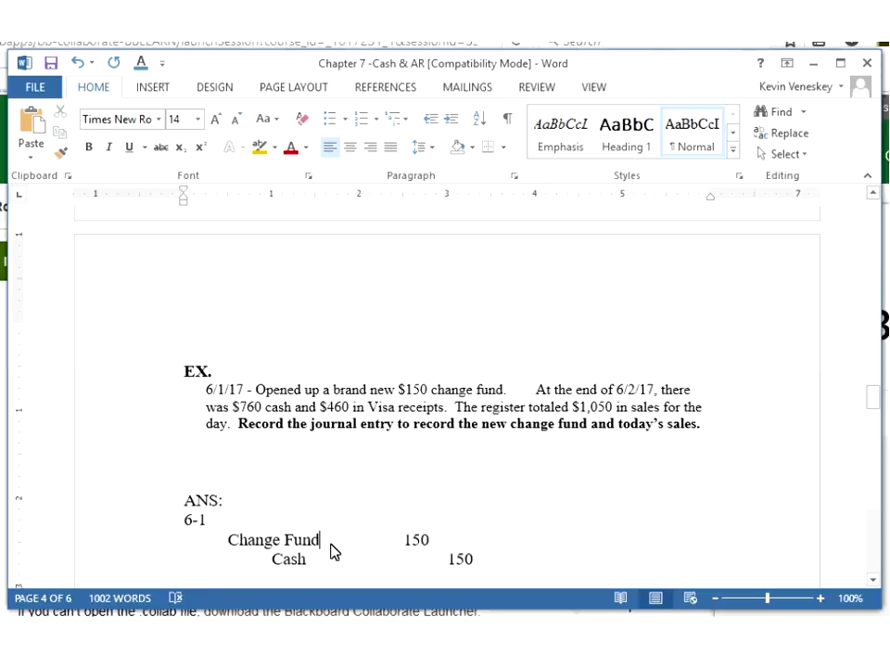
- Examine the 6-2 entry's Cash and A/R – Visa lines against the example's cash amount, highlighting the Cash line
key(Down)
key(Down)
key(Down)
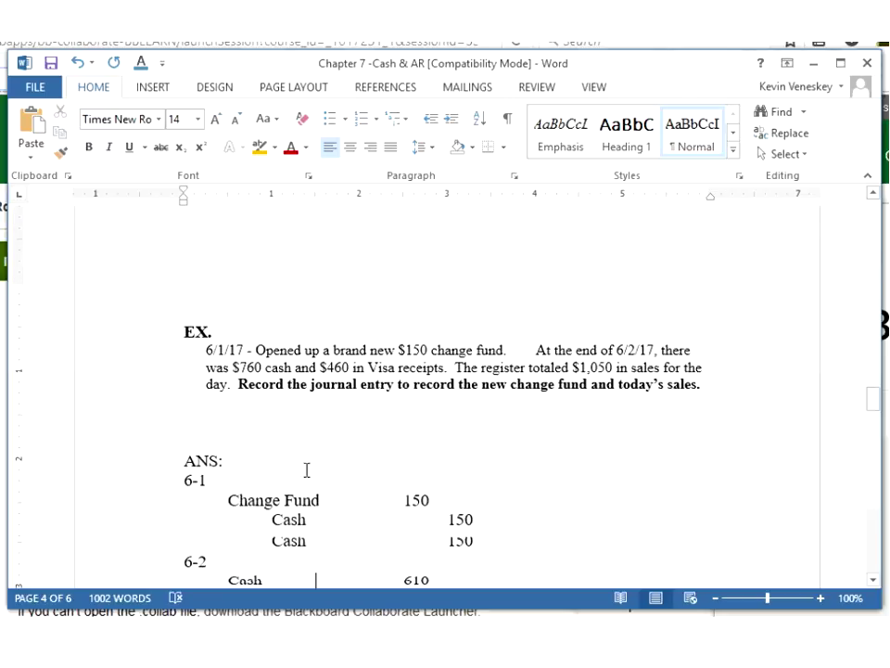
double_click(256, 368)
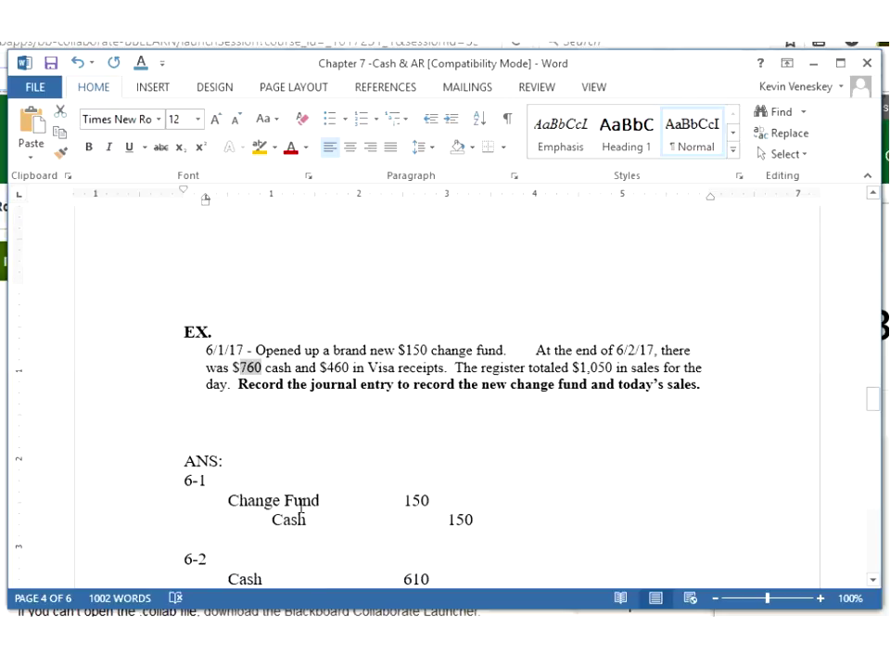
click(472, 574)
key(Down)
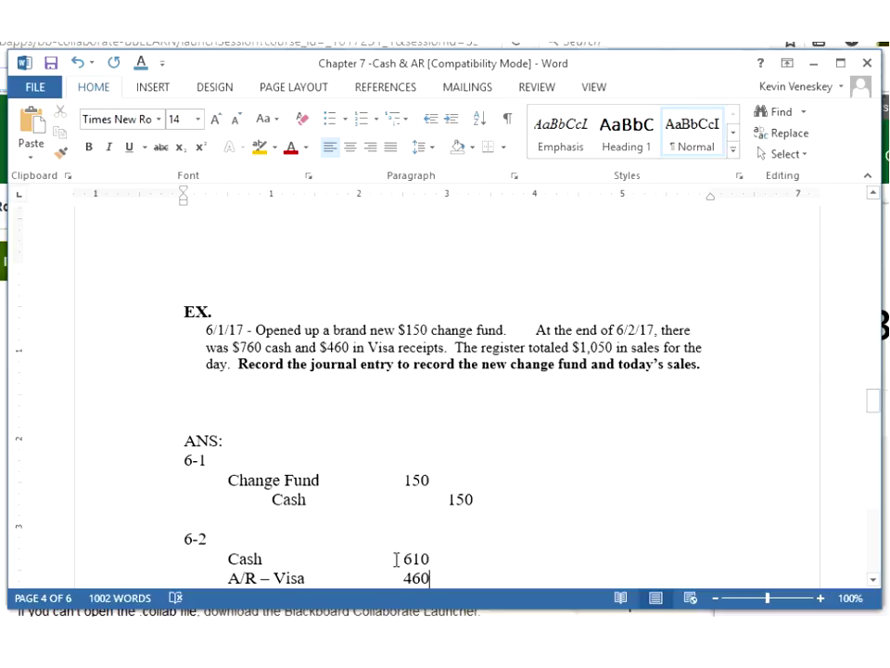
triple_click(241, 553)
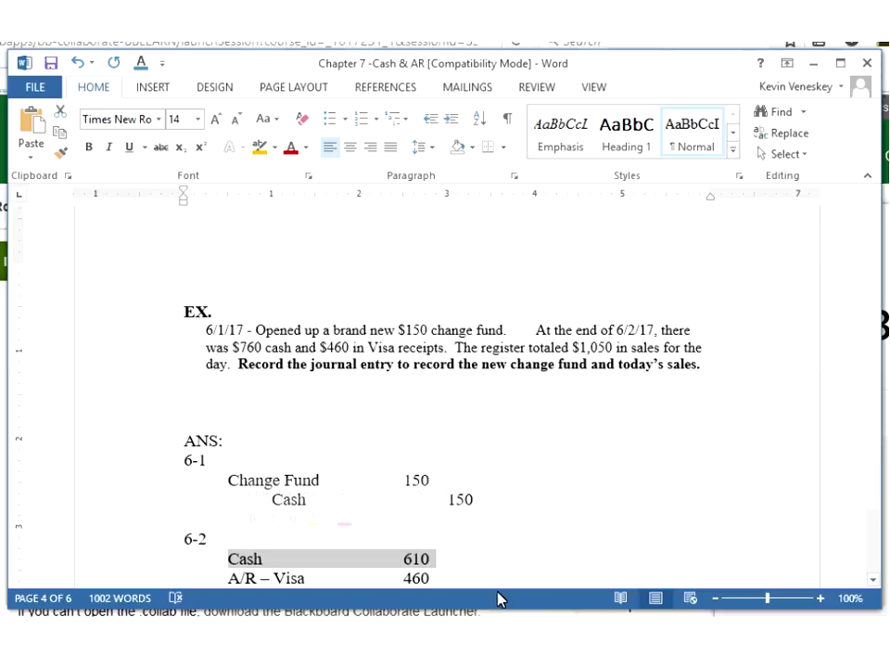
click(447, 583)
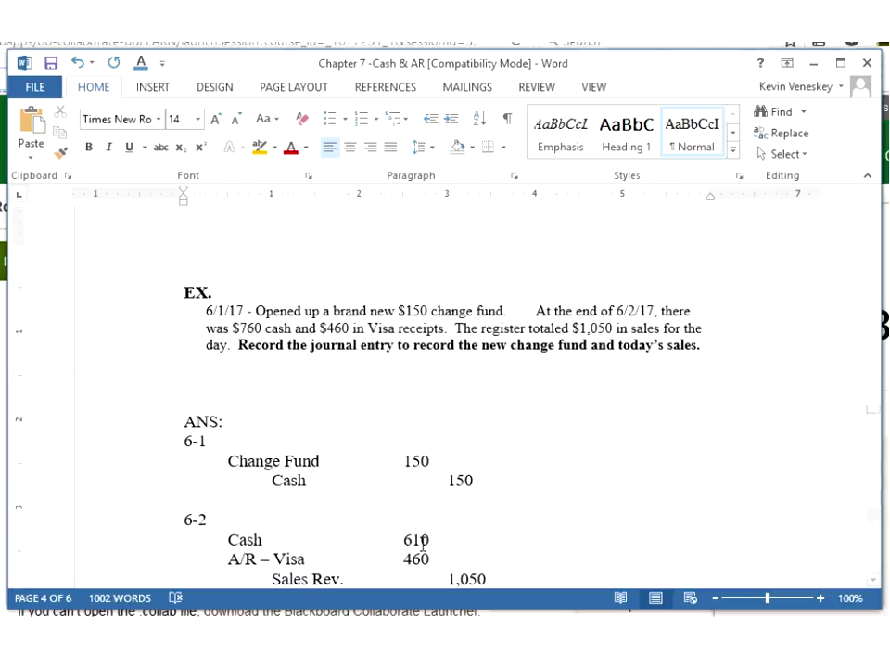
- Add an indented Cash short/Over line with 20 in the credit column below Sales Rev. in the 6-2 entry
click(494, 577)
key(Return)
text(Cash short/Over		20)
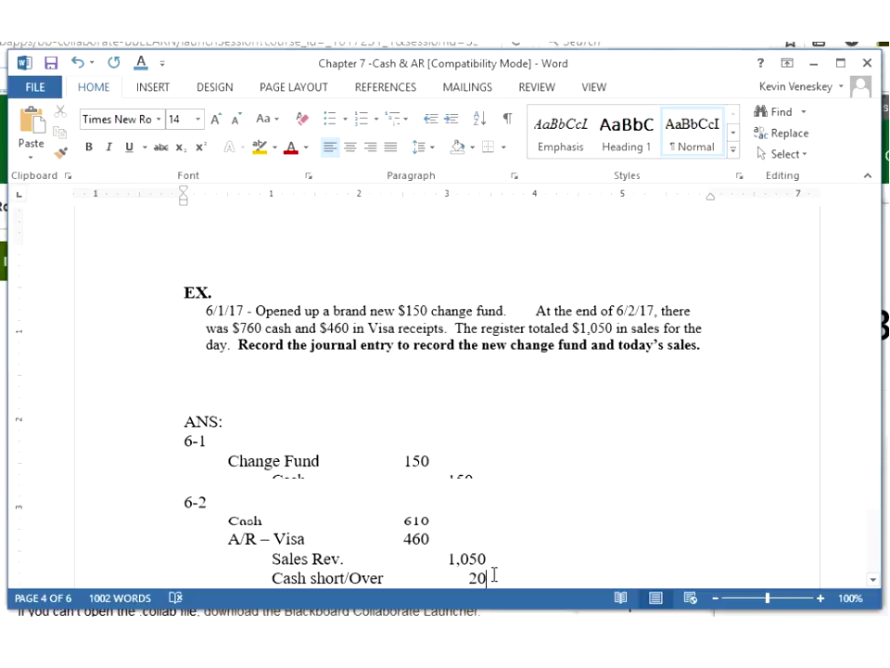